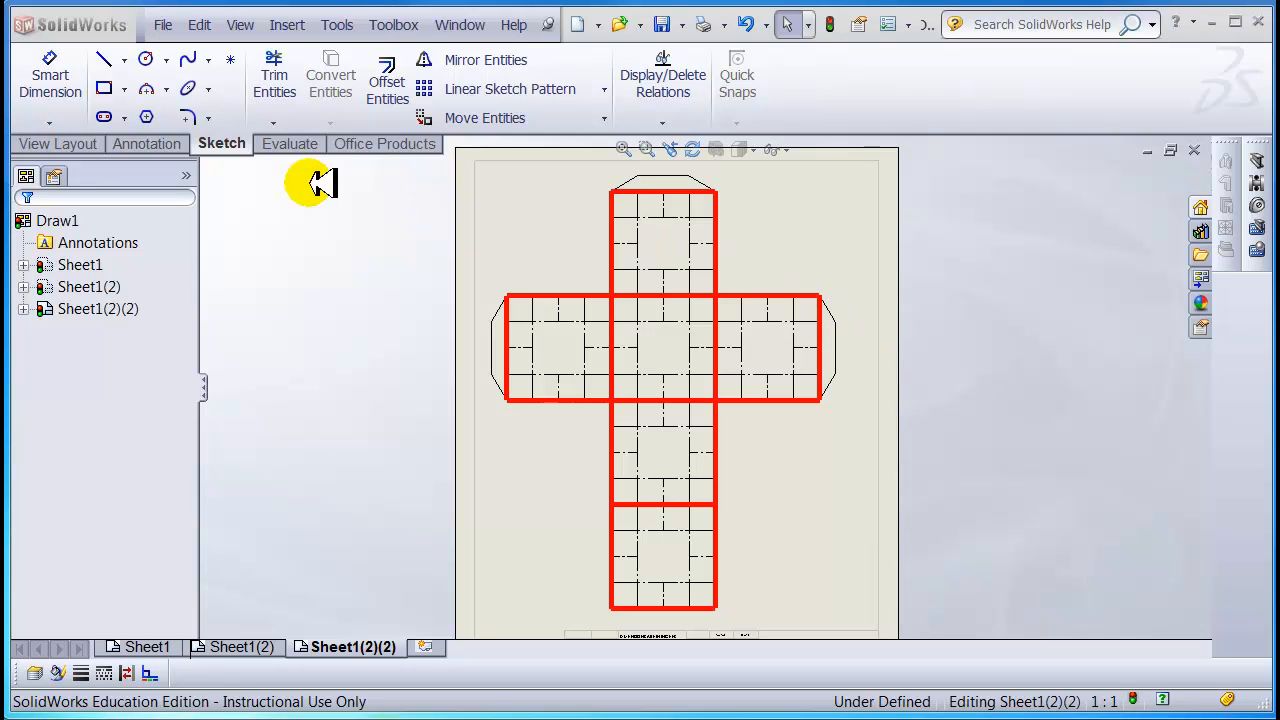
Create a new drawing on a standard A (ANSI) Portrait sheet with the sheet format displayed.
{"action": "left_click", "coordinate": [170, 24]}
{"action": "left_click", "coordinate": [189, 56]}
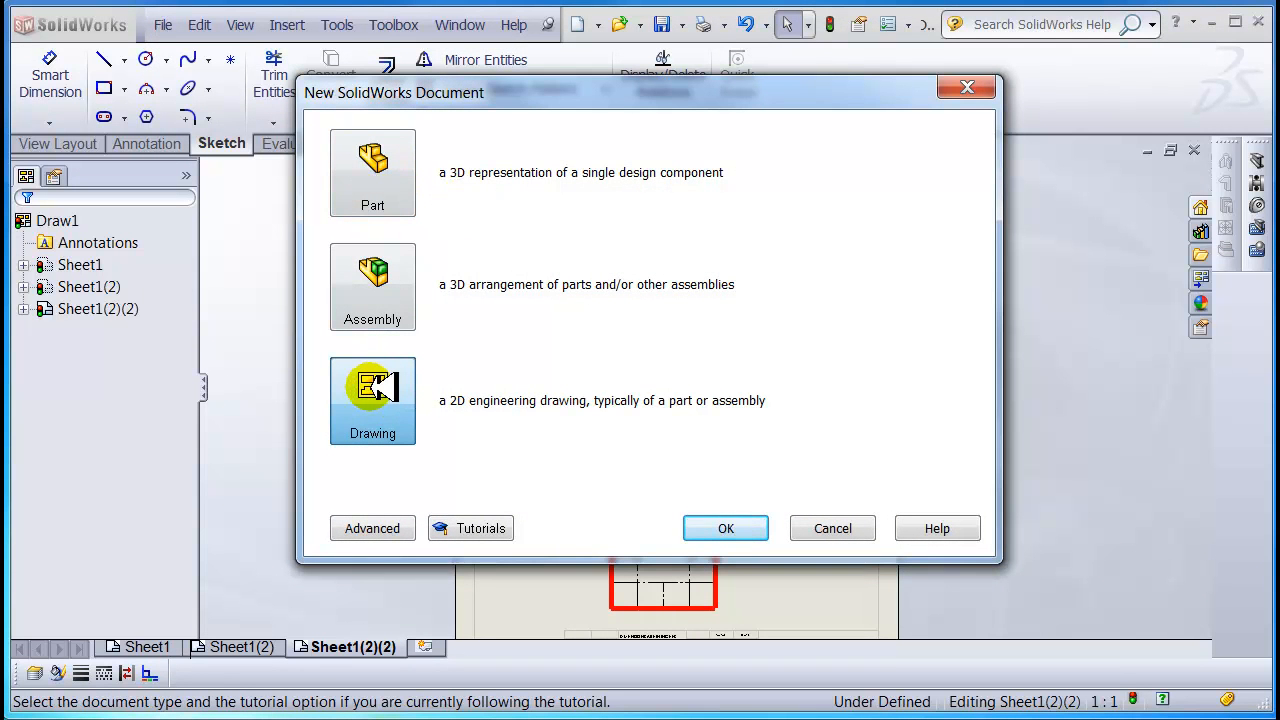
{"action": "left_click", "coordinate": [722, 518]}
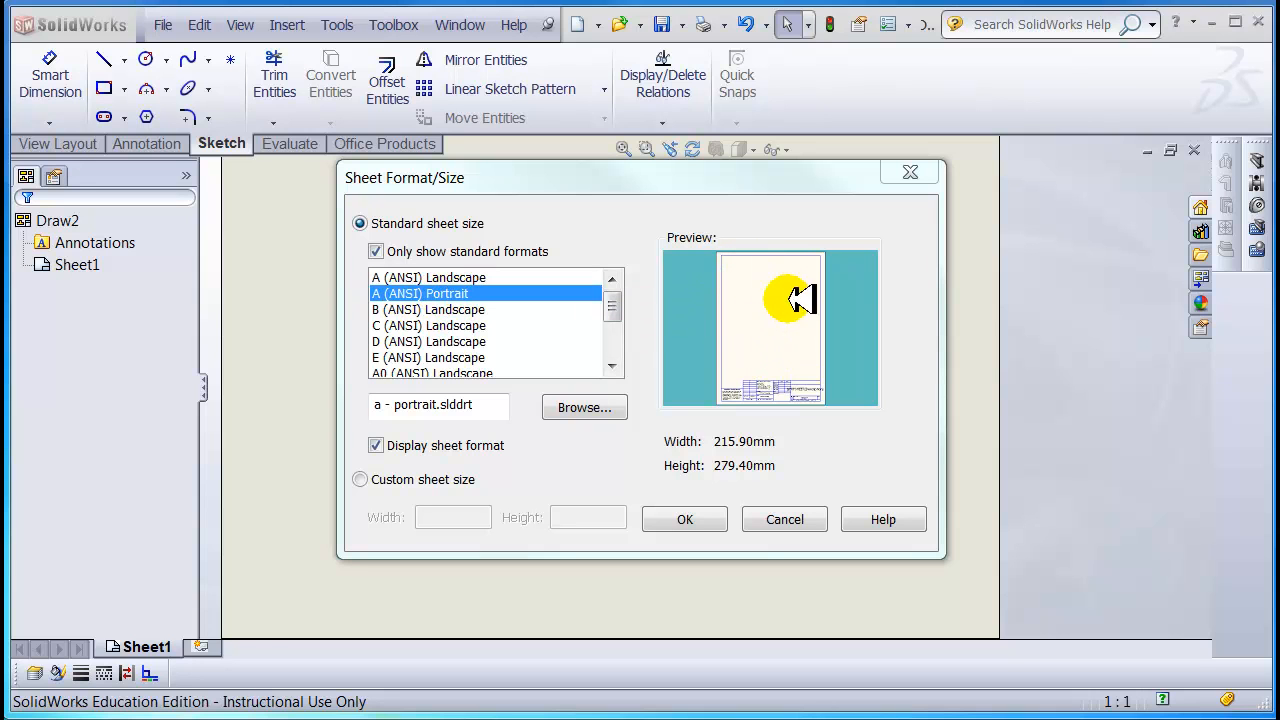
{"action": "left_click", "coordinate": [703, 518]}
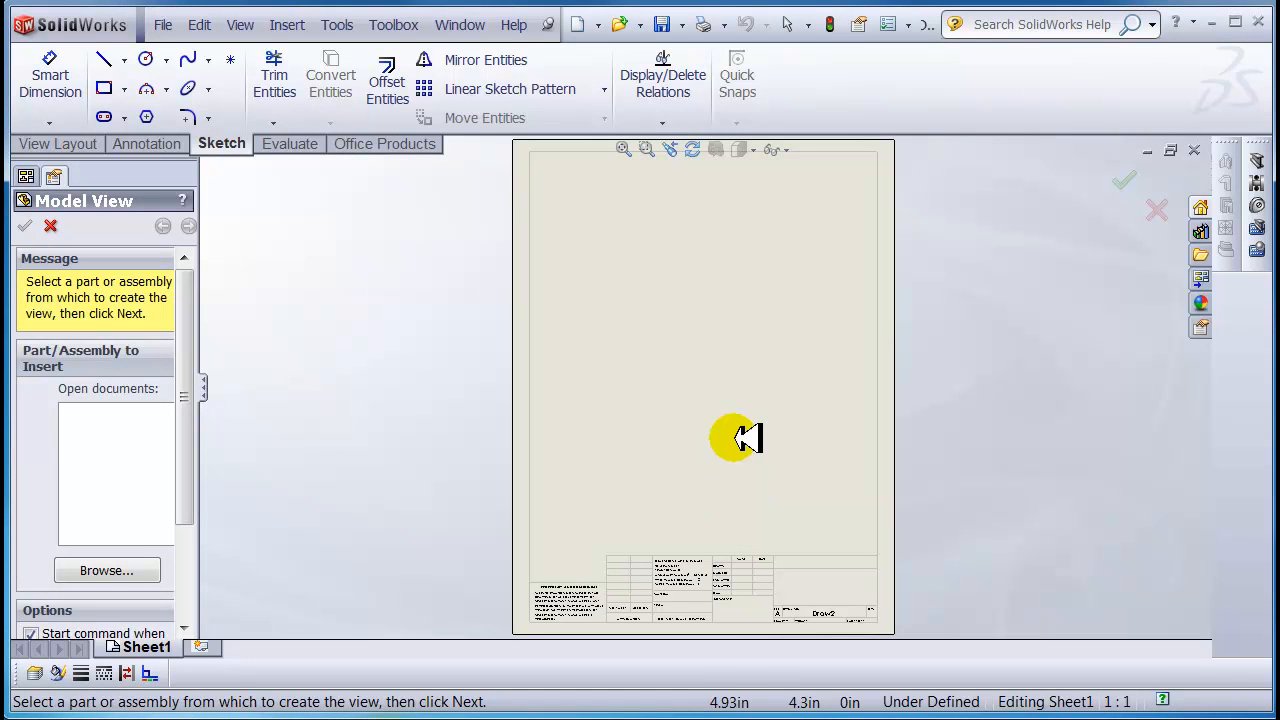
Sketch a corner rectangle about 1.98 in wide and 1.65 in high in the upper part of the sheet.
{"action": "left_click", "coordinate": [106, 60]}
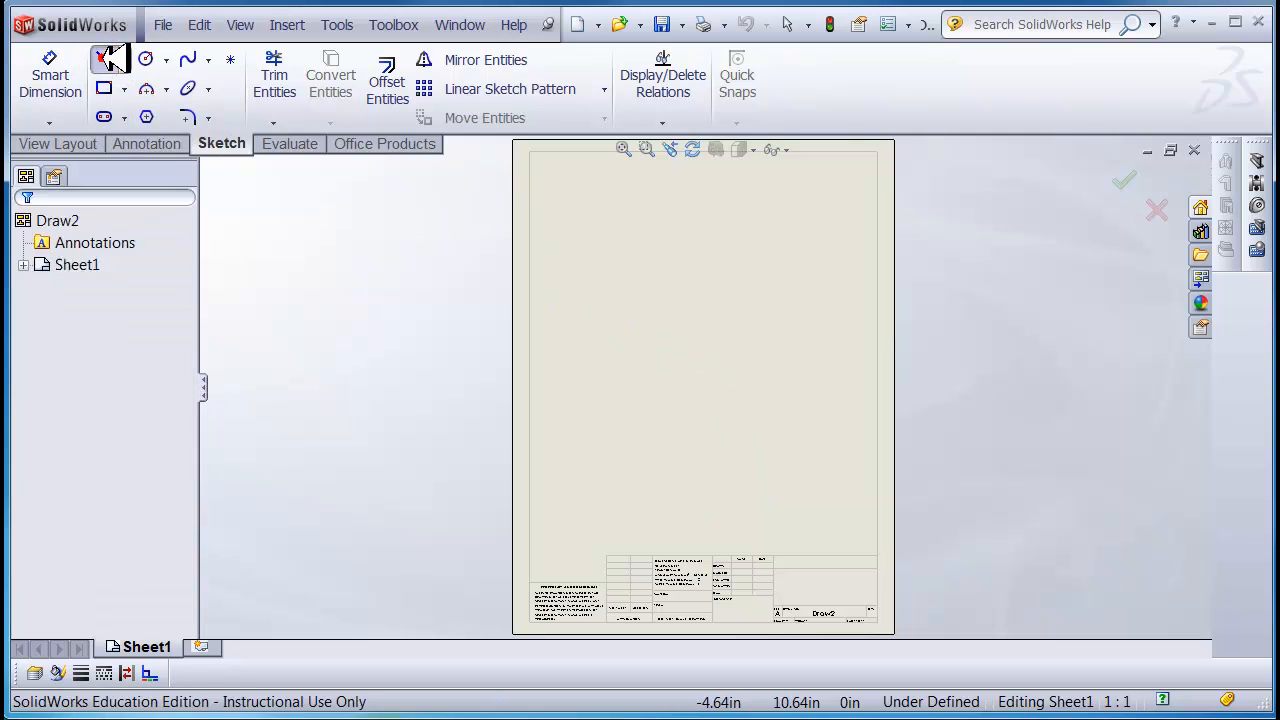
{"action": "left_click", "coordinate": [108, 88]}
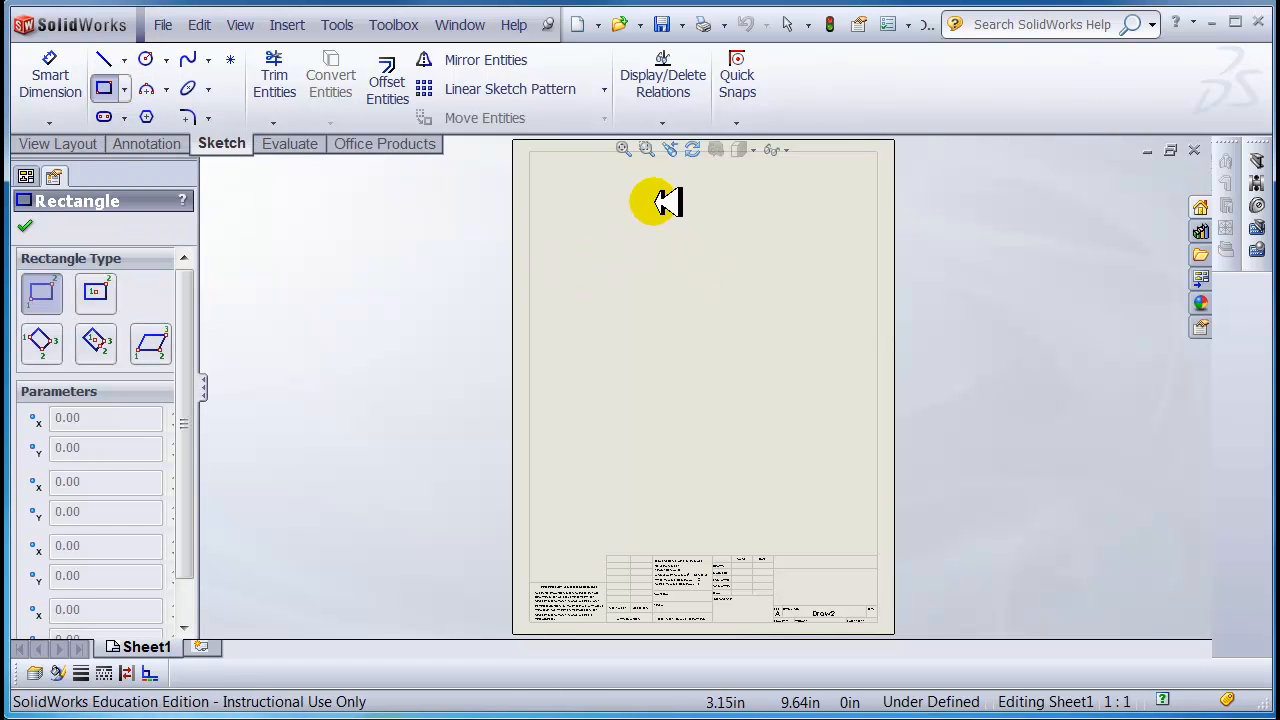
{"action": "left_click_drag", "start_coordinate": [654, 171], "coordinate": [743, 244]}
{"action": "scroll", "coordinate": [743, 187], "scroll_direction": "up", "scroll_amount": 2}
{"action": "scroll", "coordinate": [741, 210], "scroll_direction": "down", "scroll_amount": 8}
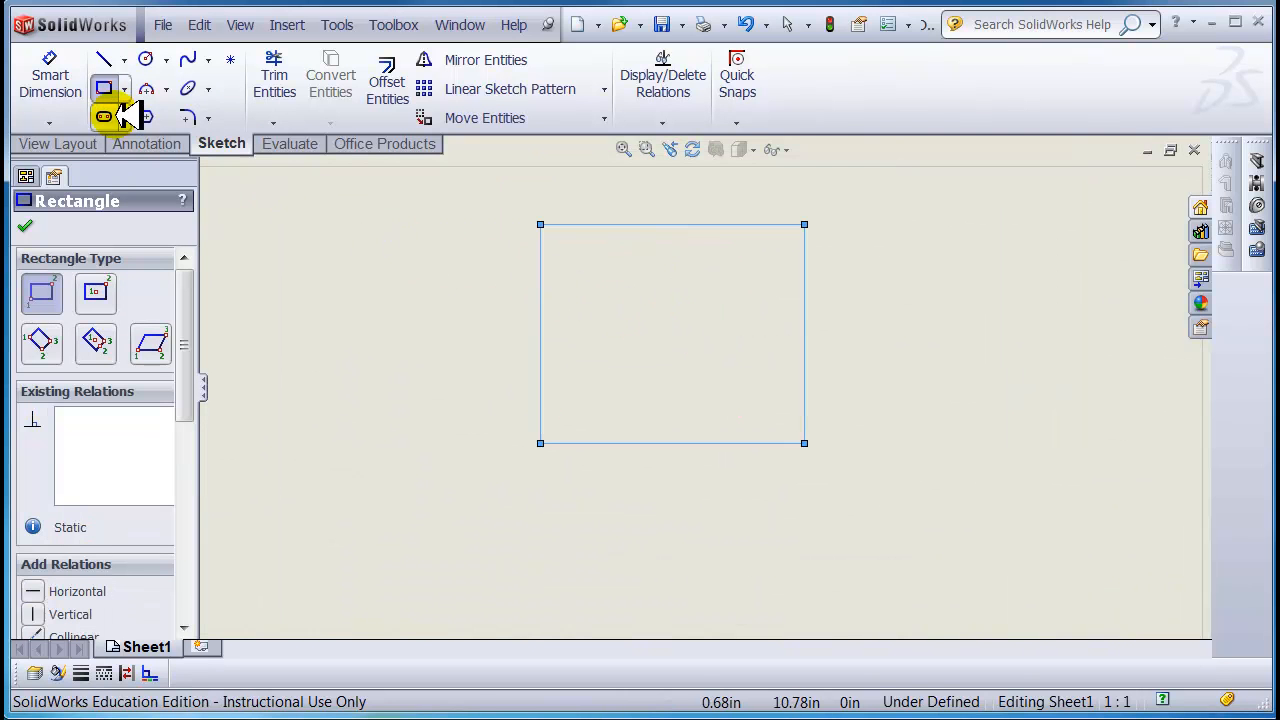
{"action": "key", "text": "Escape"}
Dimension the rectangle's left and bottom sides to 2.00 in each and move the square slightly lower on the sheet.
{"action": "left_click", "coordinate": [52, 75]}
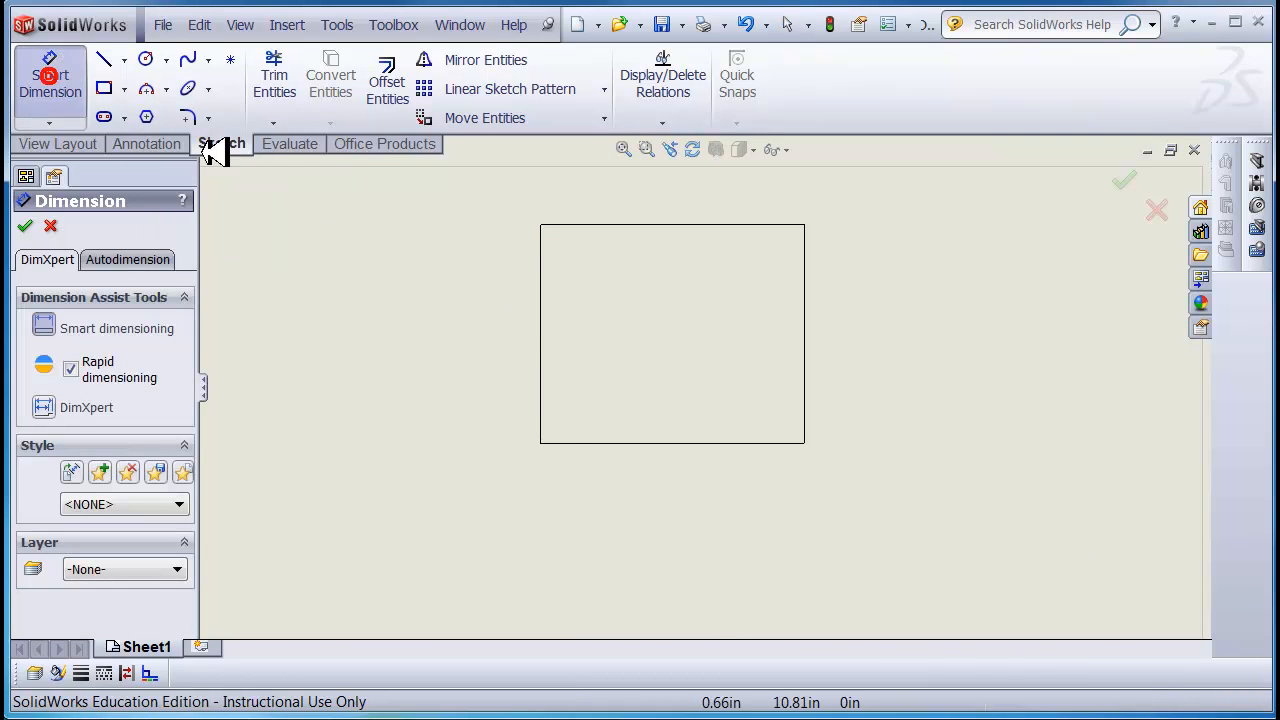
{"action": "left_click", "coordinate": [542, 320]}
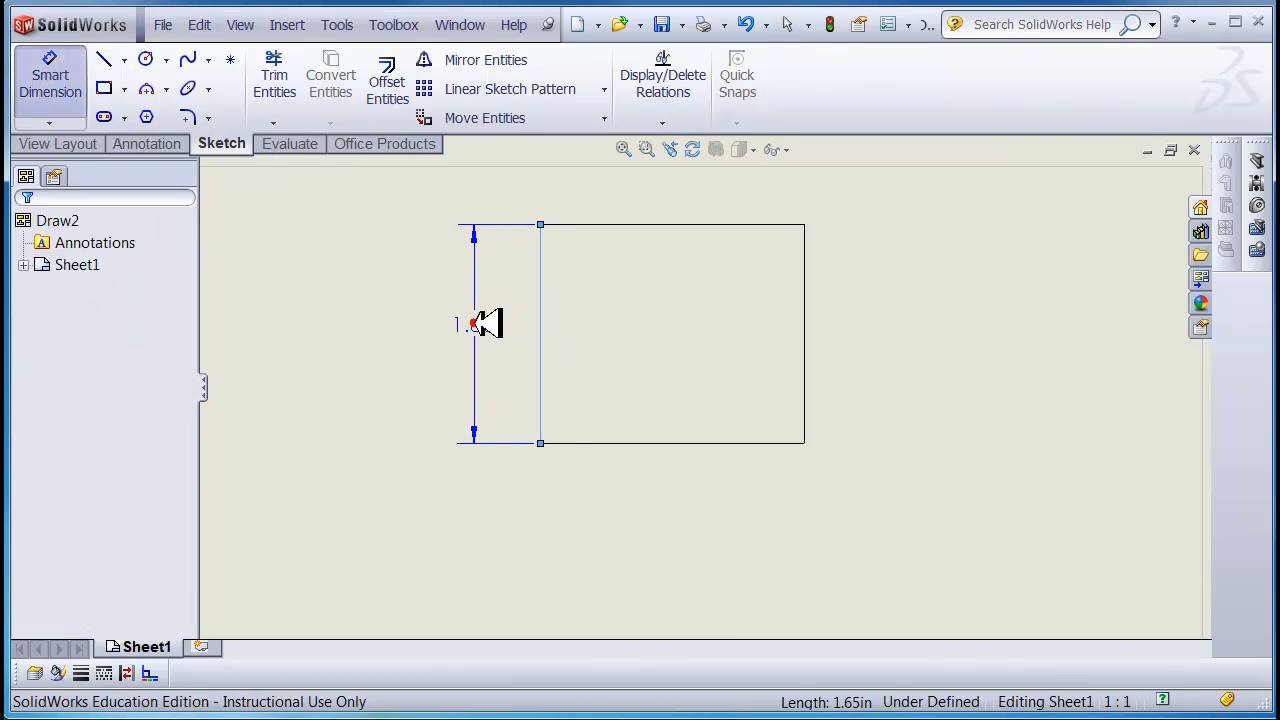
{"action": "left_click", "coordinate": [488, 321]}
{"action": "key", "text": "Return"}
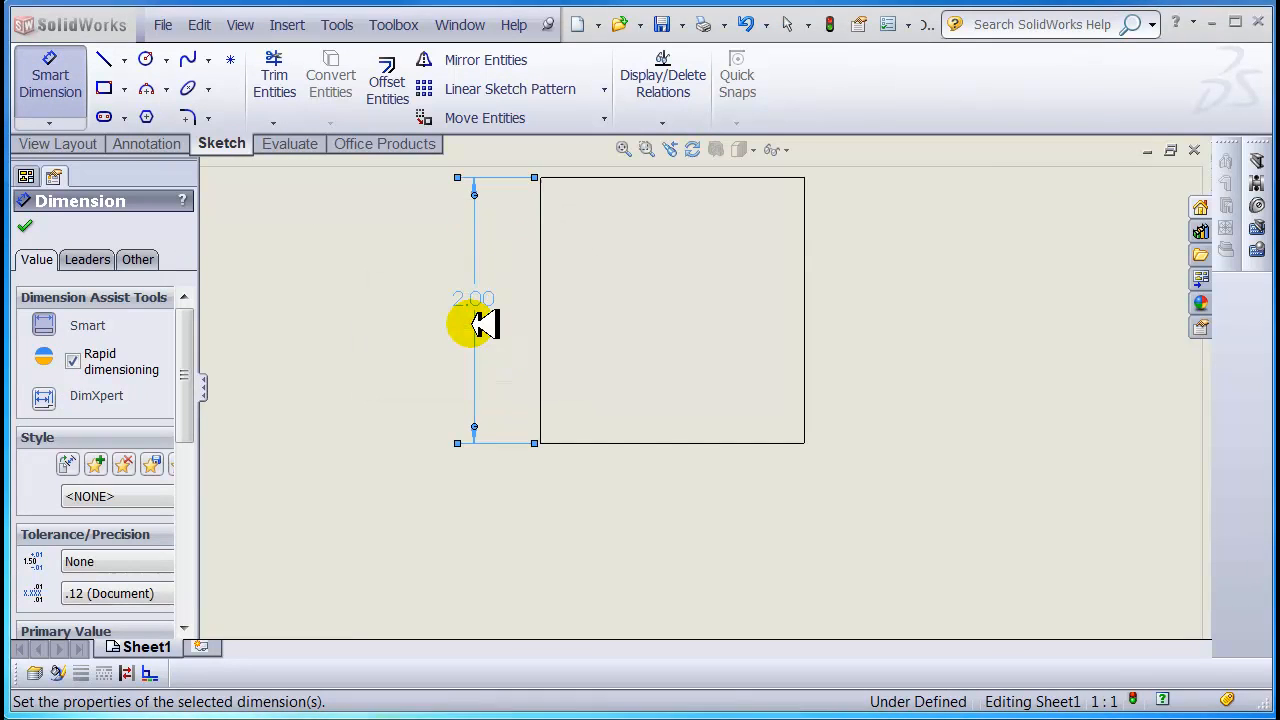
{"action": "left_click", "coordinate": [687, 443]}
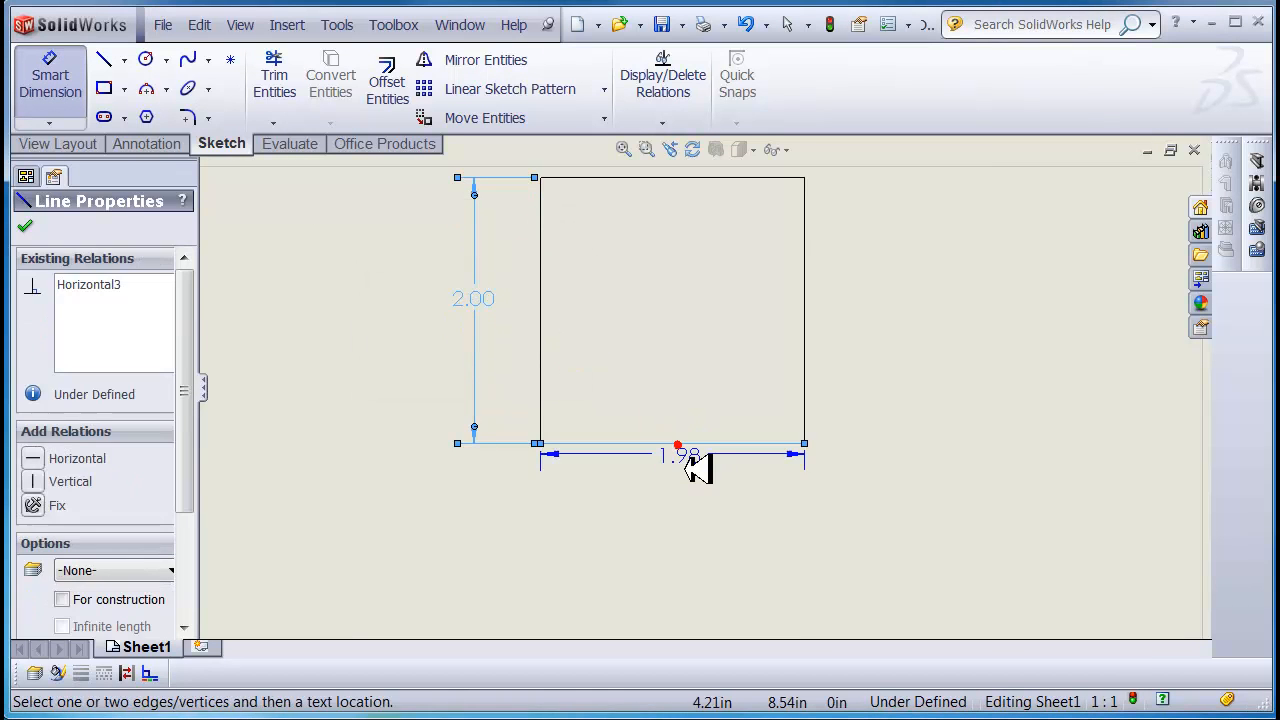
{"action": "left_click", "coordinate": [686, 488]}
{"action": "type", "text": "2"}
{"action": "key", "text": "Return"}
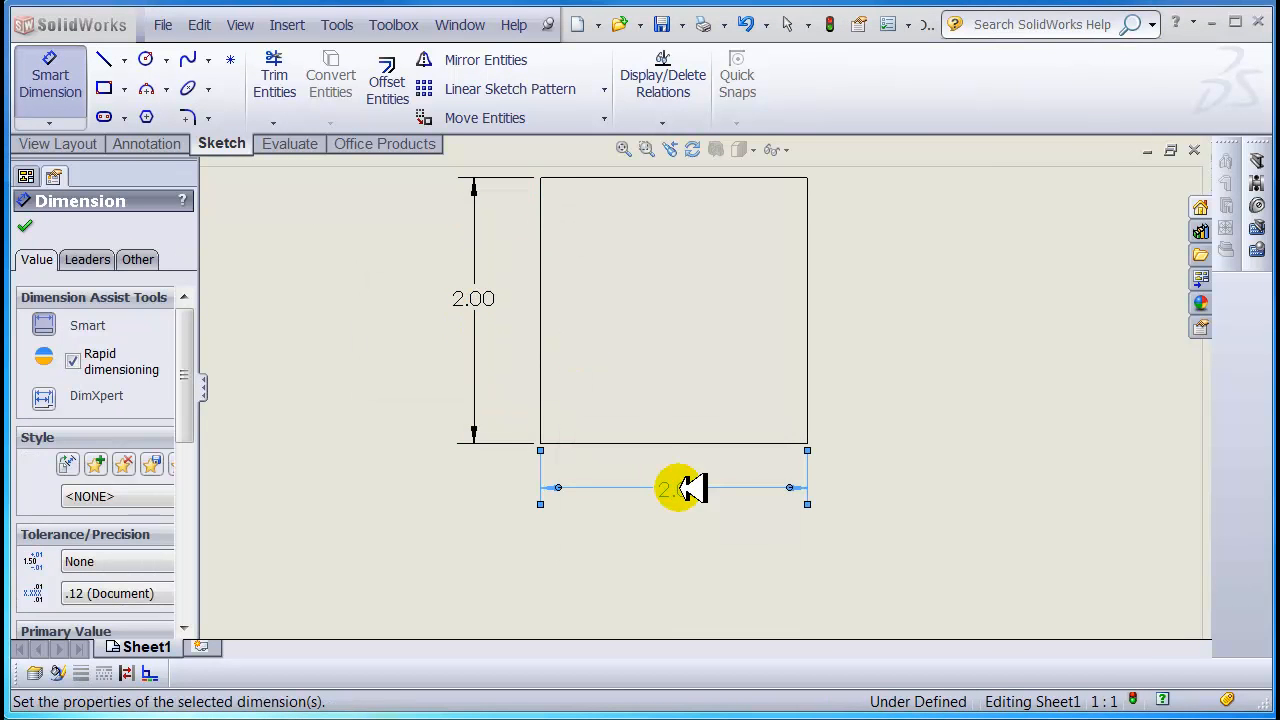
{"action": "key", "text": "Escape"}
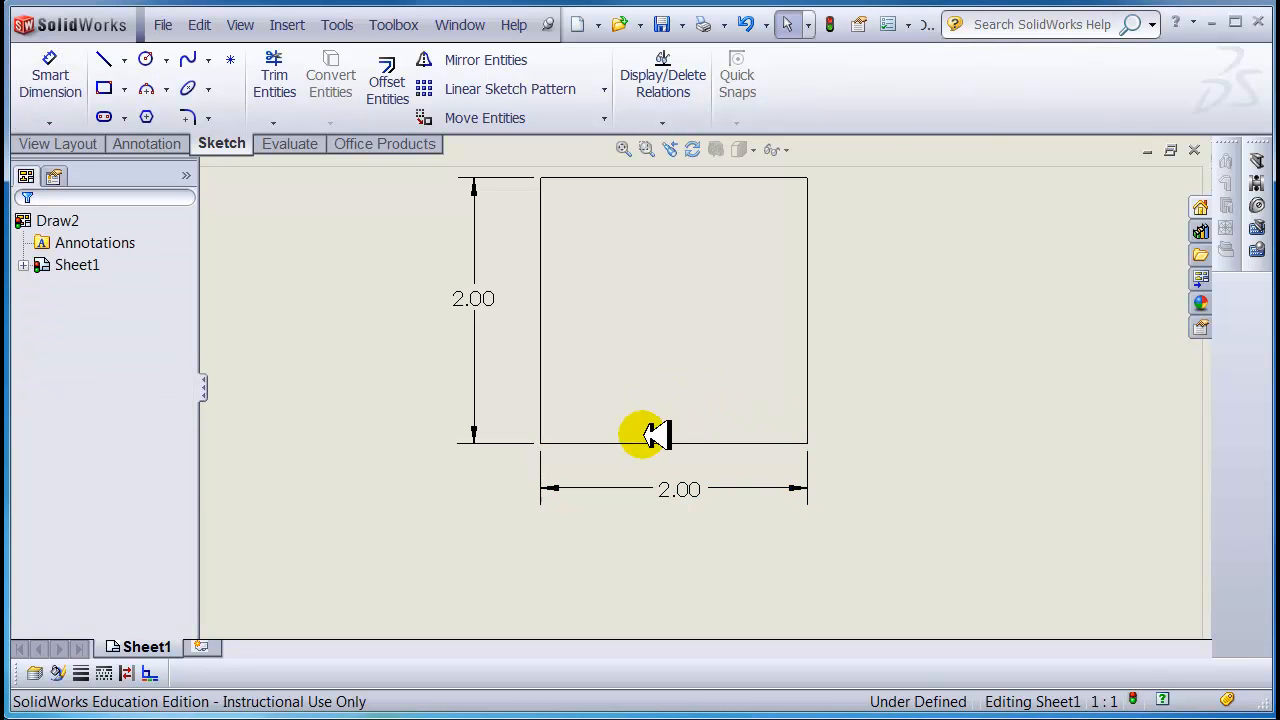
{"action": "left_click_drag", "start_coordinate": [650, 445], "coordinate": [650, 522]}
{"action": "left_click", "coordinate": [619, 449]}
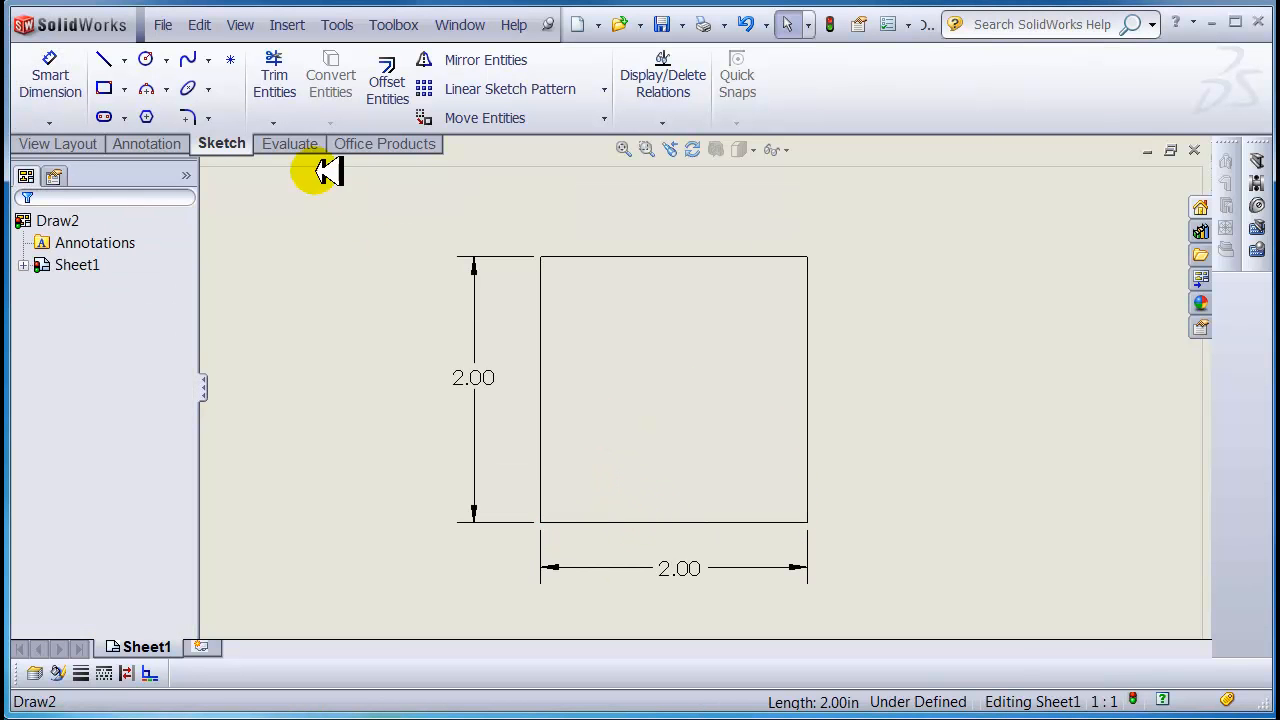
Draw a vertical and a horizontal line through the midpoints of the square's opposite sides, dividing it into quarters.
{"action": "left_click", "coordinate": [104, 60]}
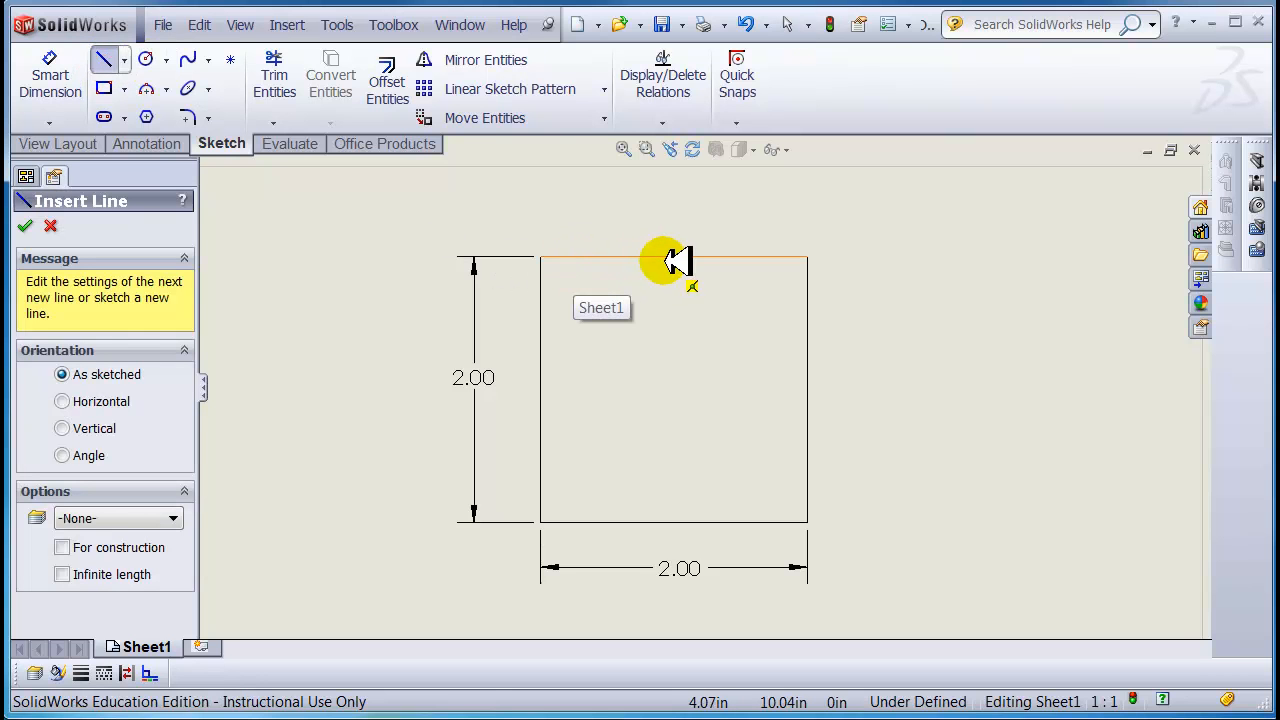
{"action": "left_click_drag", "start_coordinate": [673, 256], "coordinate": [673, 521]}
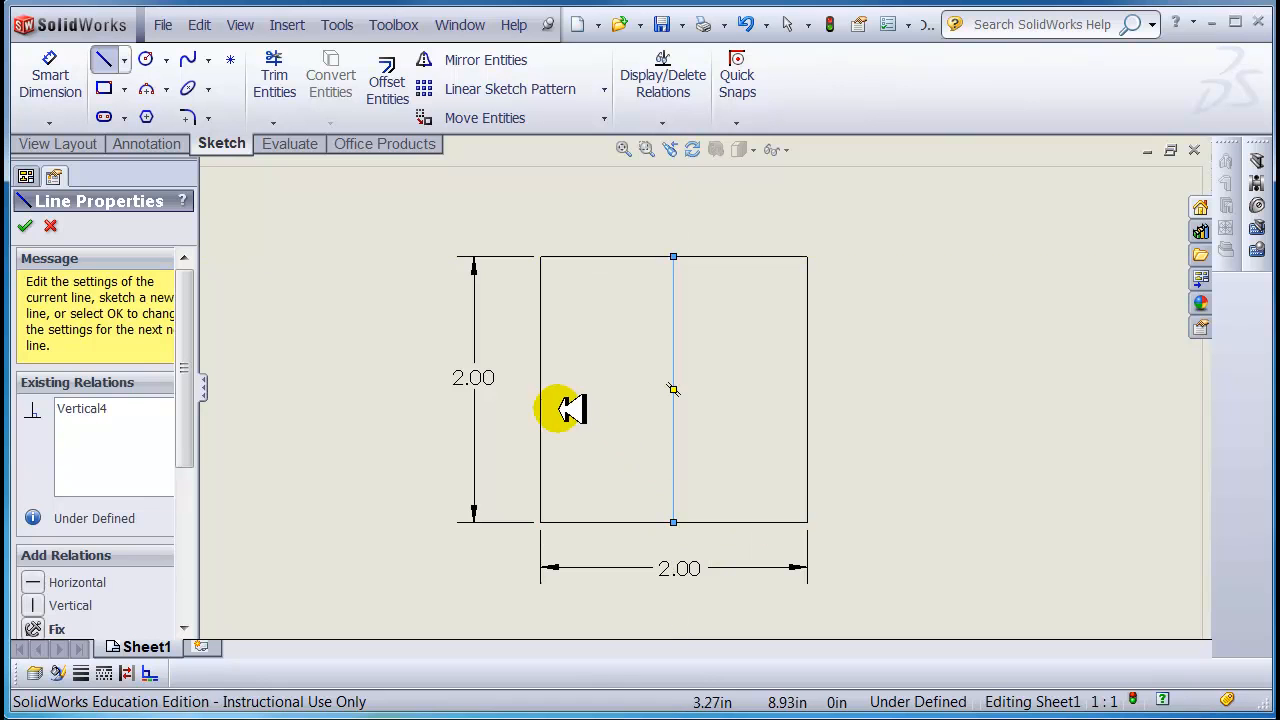
{"action": "left_click_drag", "start_coordinate": [540, 388], "coordinate": [807, 389]}
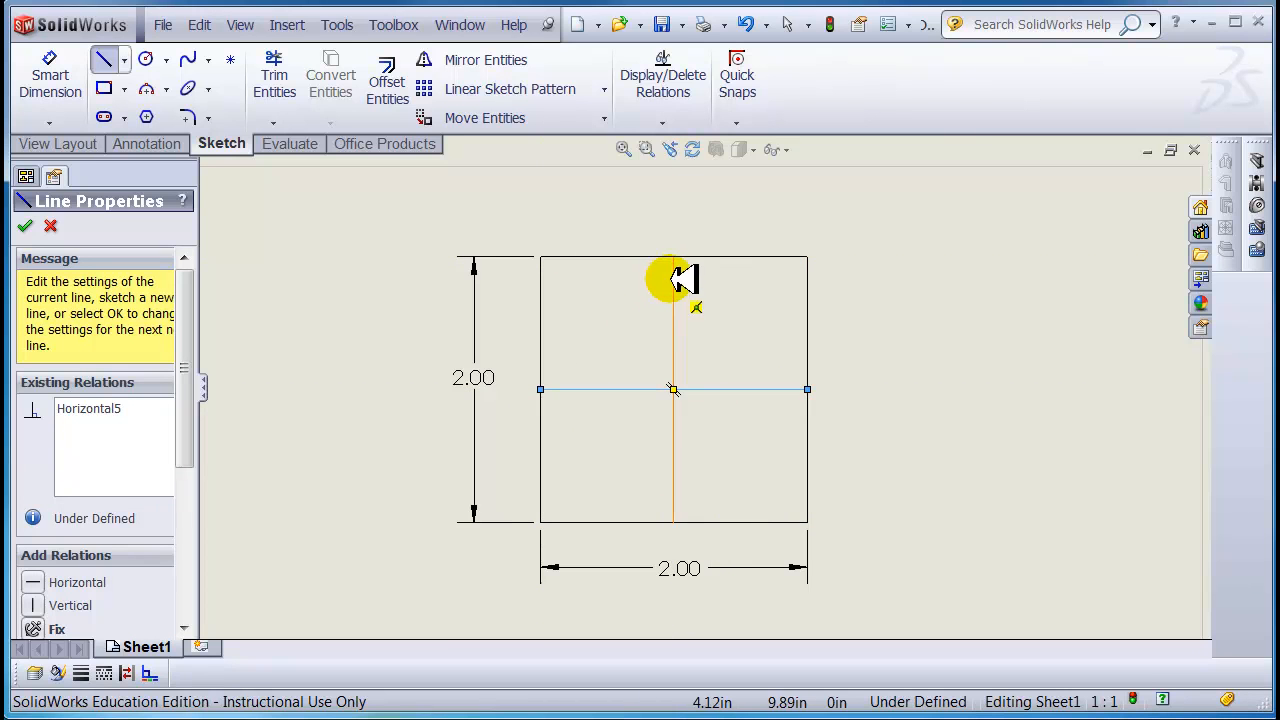
Draw two more full-length vertical and two more horizontal lines, one on each side of the centre lines, forming a four-by-four grid.
{"action": "mouse_move", "coordinate": [603, 257]}
{"action": "left_mouse_down"}
{"action": "mouse_move", "coordinate": [626, 449]}
{"action": "mouse_move", "coordinate": [614, 520]}
{"action": "mouse_move", "coordinate": [602, 521]}
{"action": "left_mouse_up"}
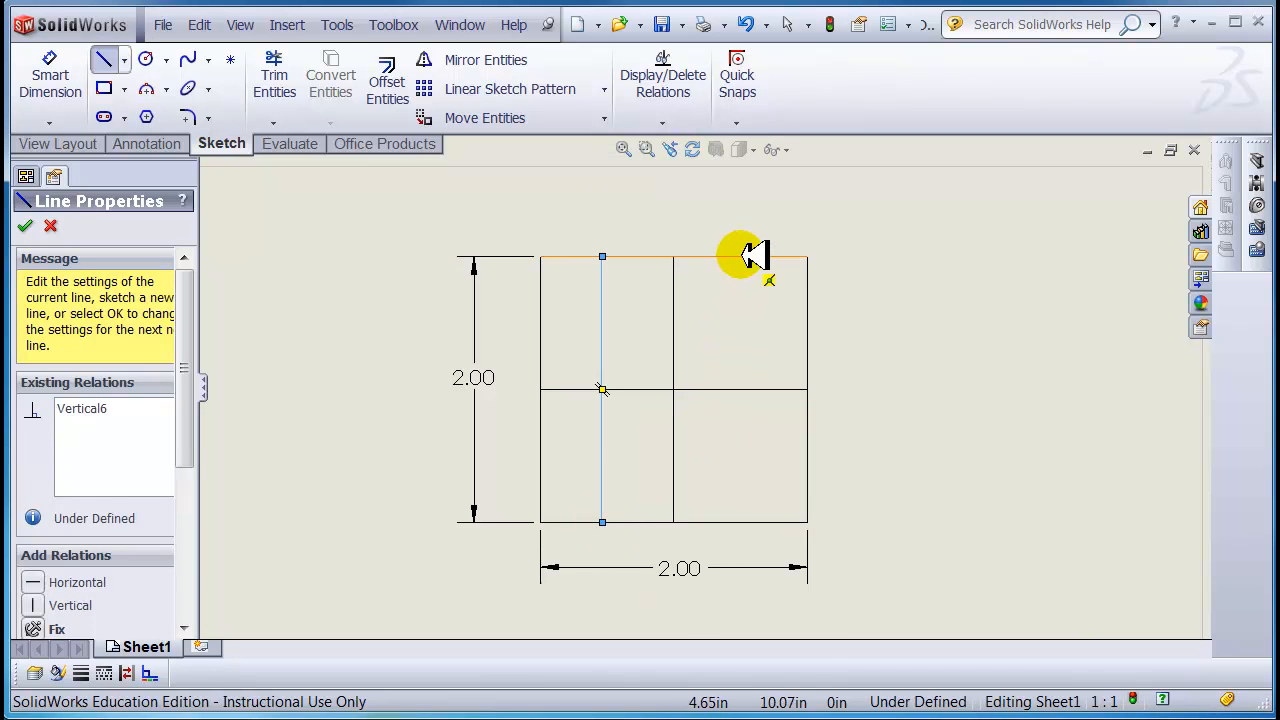
{"action": "mouse_move", "coordinate": [743, 258]}
{"action": "left_mouse_down"}
{"action": "mouse_move", "coordinate": [754, 322]}
{"action": "mouse_move", "coordinate": [741, 521]}
{"action": "left_mouse_up"}
{"action": "mouse_move", "coordinate": [541, 320]}
{"action": "left_mouse_down"}
{"action": "mouse_move", "coordinate": [798, 322]}
{"action": "mouse_move", "coordinate": [815, 310]}
{"action": "mouse_move", "coordinate": [807, 319]}
{"action": "left_mouse_up"}
{"action": "left_click_drag", "start_coordinate": [539, 459], "coordinate": [808, 459]}
Dimension the two outer vertical grid lines at .50 in from the square's left and right edges.
{"action": "left_click", "coordinate": [50, 75]}
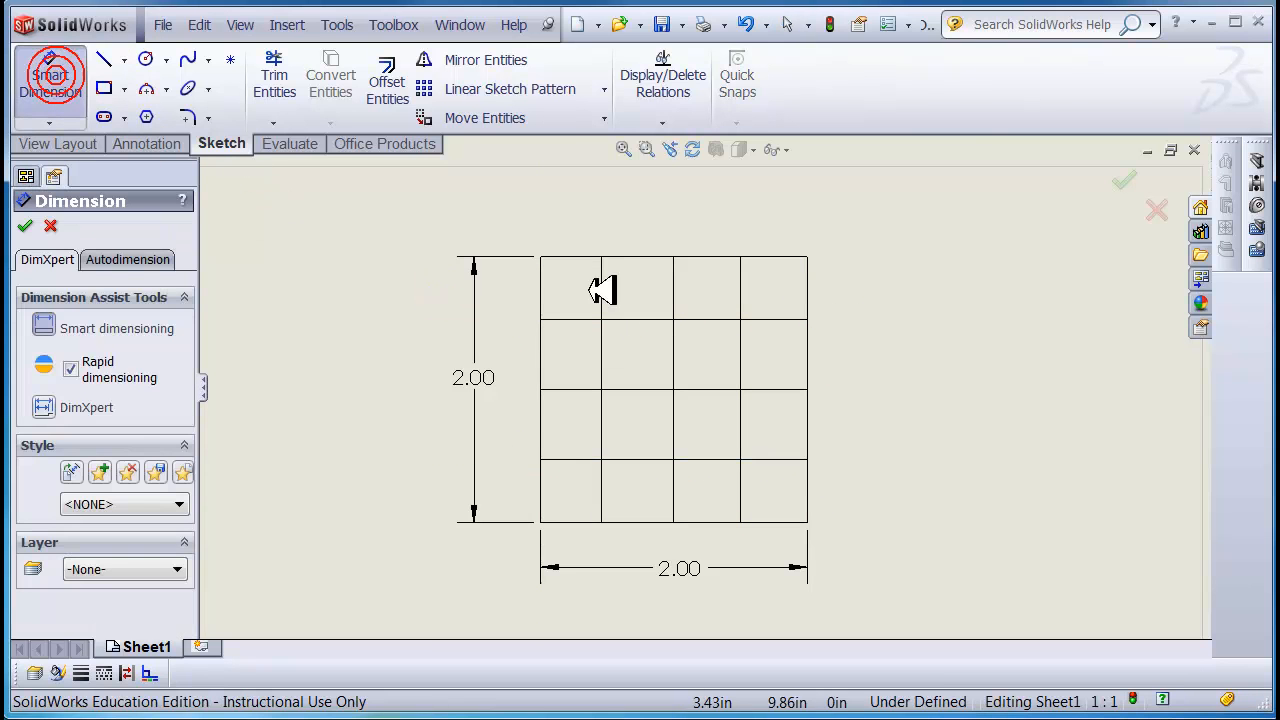
{"action": "left_click", "coordinate": [541, 275]}
{"action": "left_click", "coordinate": [601, 280]}
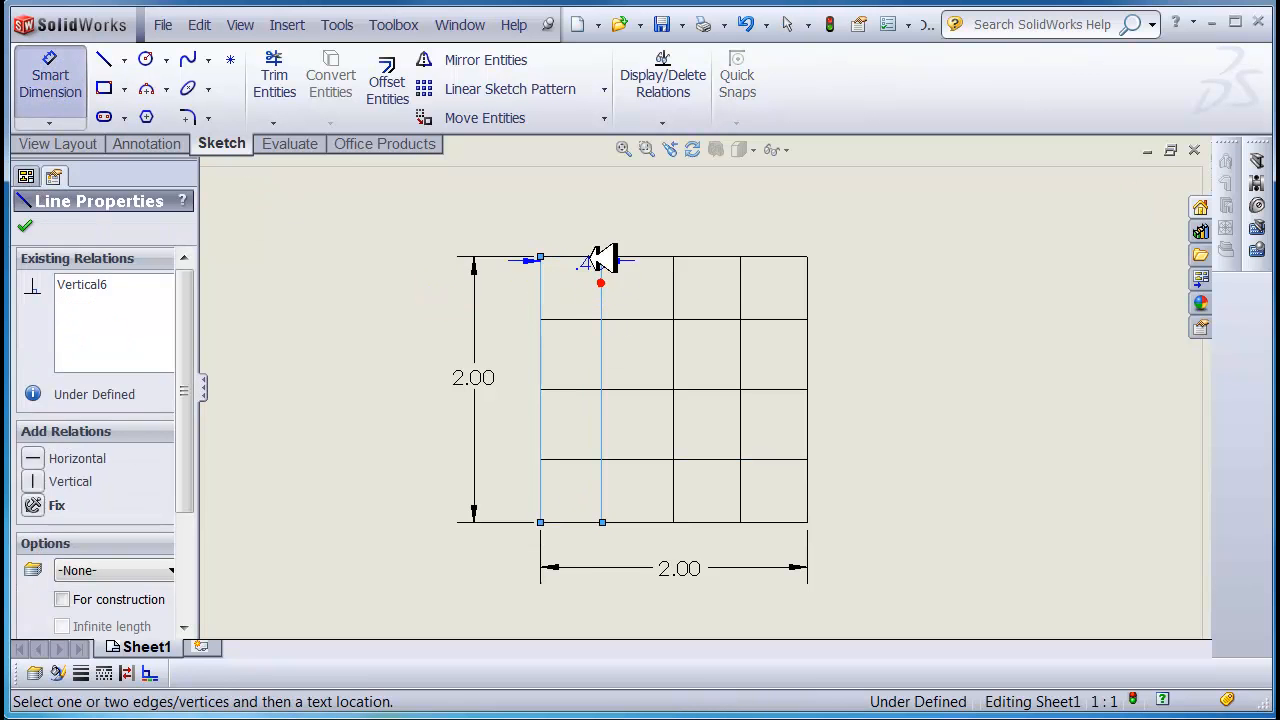
{"action": "left_click", "coordinate": [580, 222]}
{"action": "type", "text": ".5"}
{"action": "key", "text": "Return"}
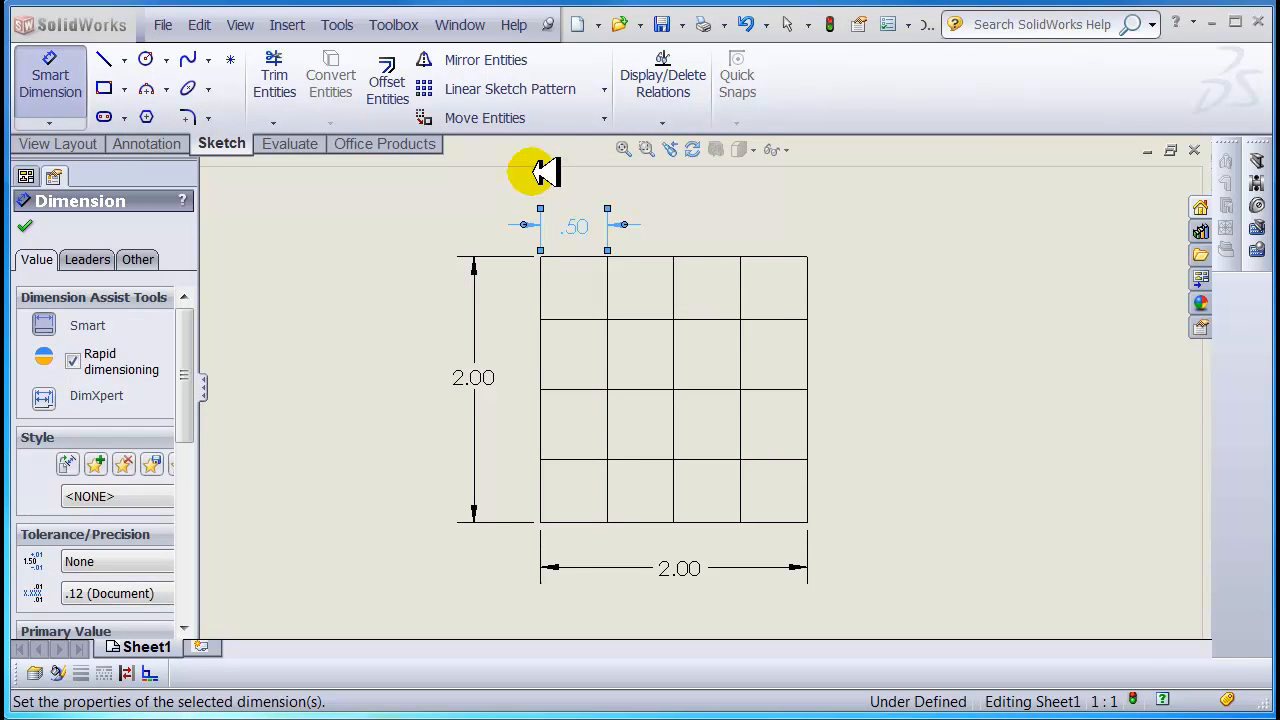
{"action": "left_click", "coordinate": [807, 277]}
{"action": "left_click", "coordinate": [740, 280]}
{"action": "left_click", "coordinate": [788, 218]}
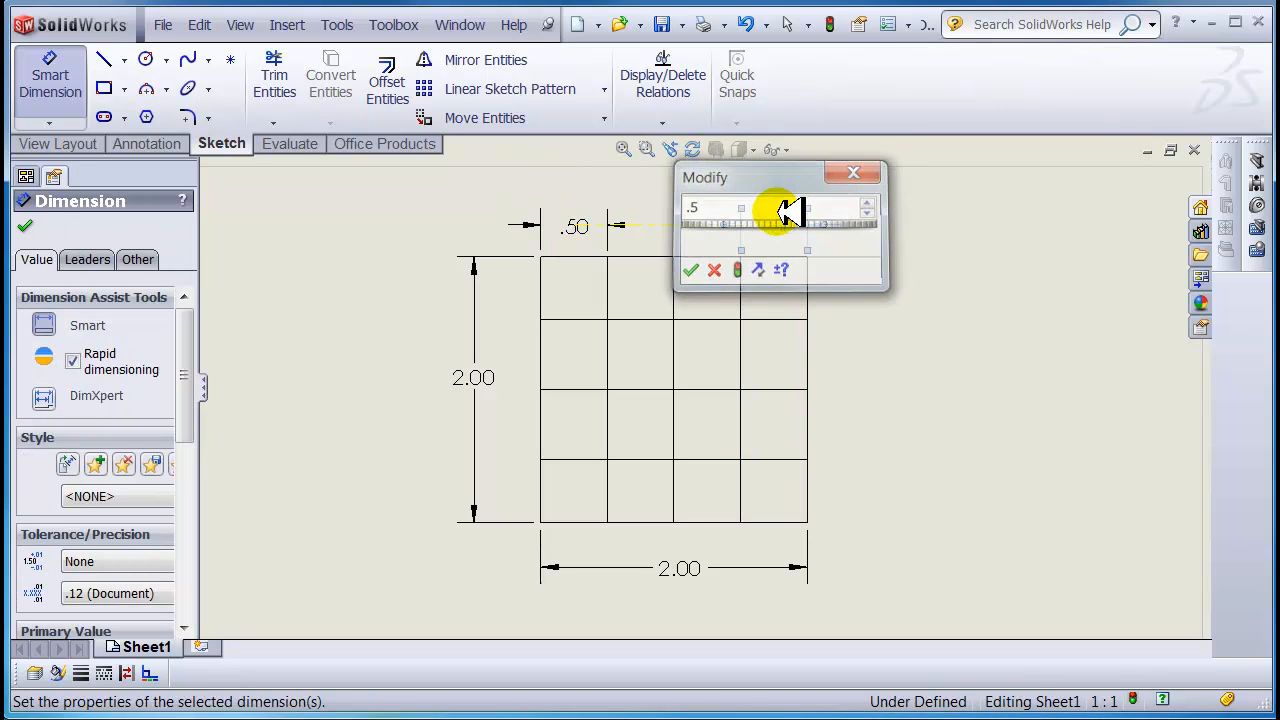
{"action": "key", "text": "Return"}
Dimension the upper and lower horizontal grid lines at .50 in from the square's top and bottom edges.
{"action": "left_click", "coordinate": [758, 256]}
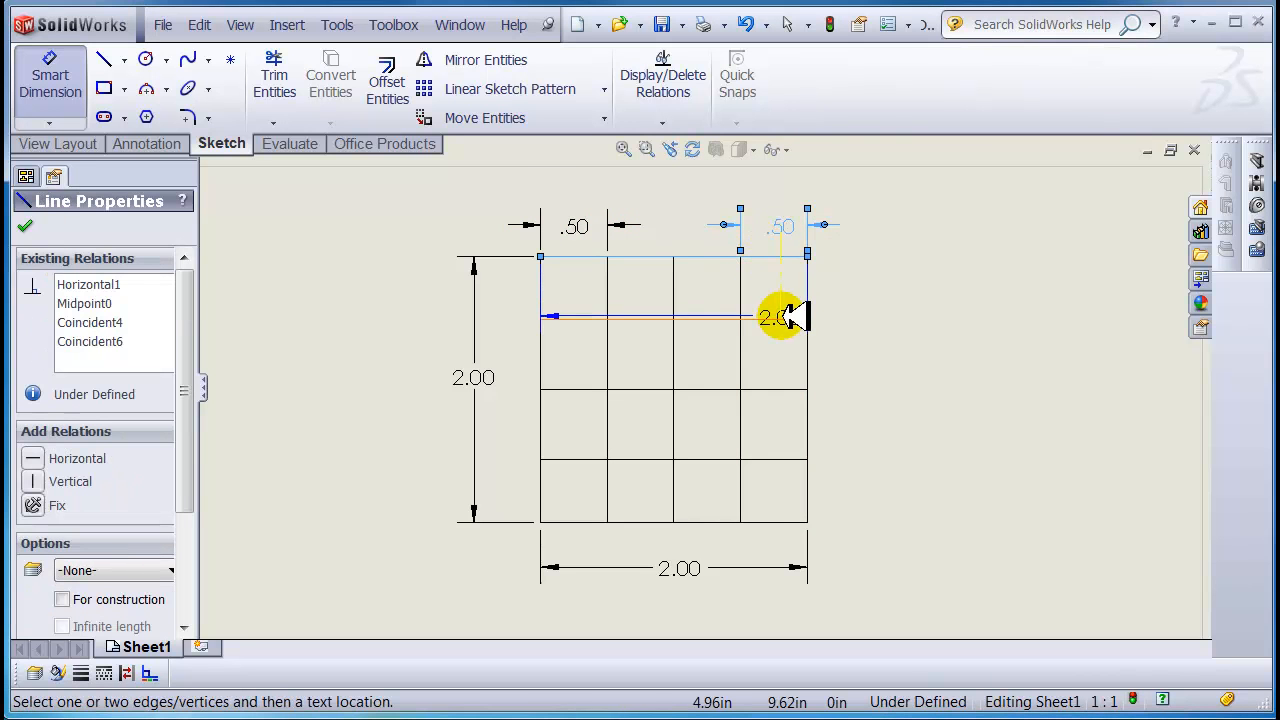
{"action": "left_click", "coordinate": [785, 318]}
{"action": "left_click", "coordinate": [852, 282]}
{"action": "type", "text": ".5"}
{"action": "key", "text": "Return"}
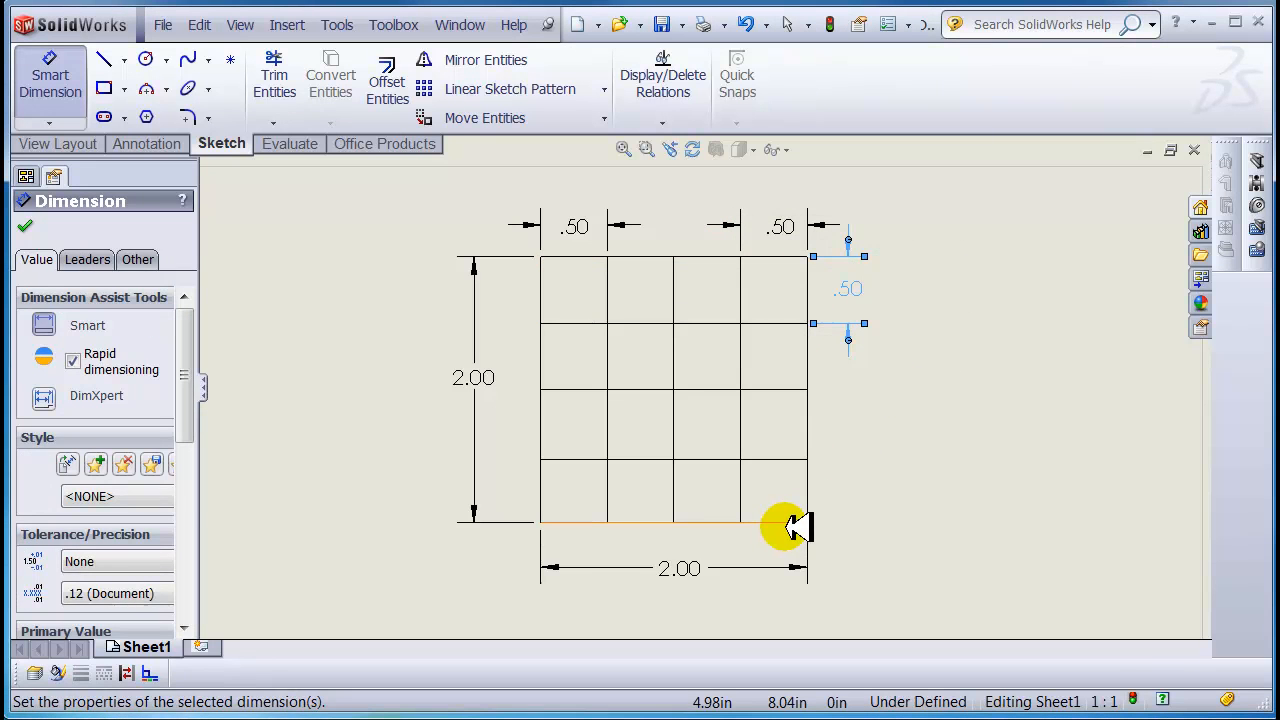
{"action": "left_click", "coordinate": [786, 522]}
{"action": "left_click", "coordinate": [794, 459]}
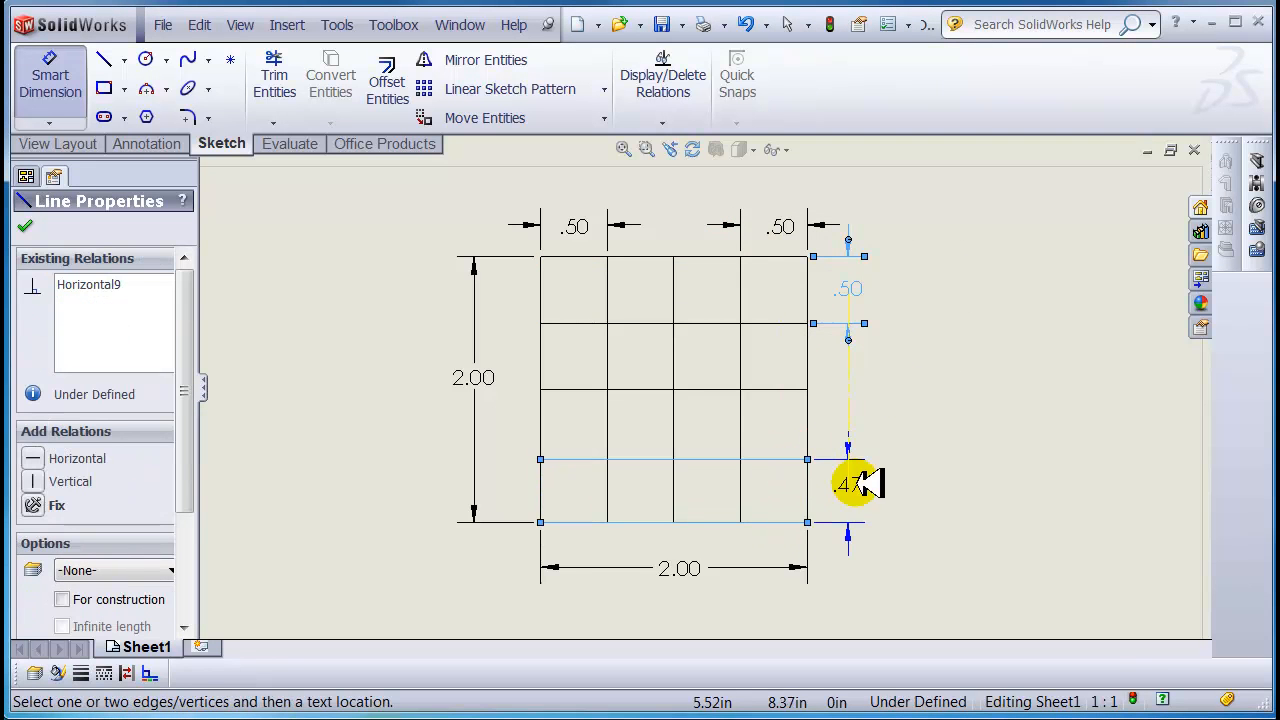
{"action": "left_click", "coordinate": [858, 484]}
{"action": "type", "text": ".5"}
{"action": "key", "text": "Return"}
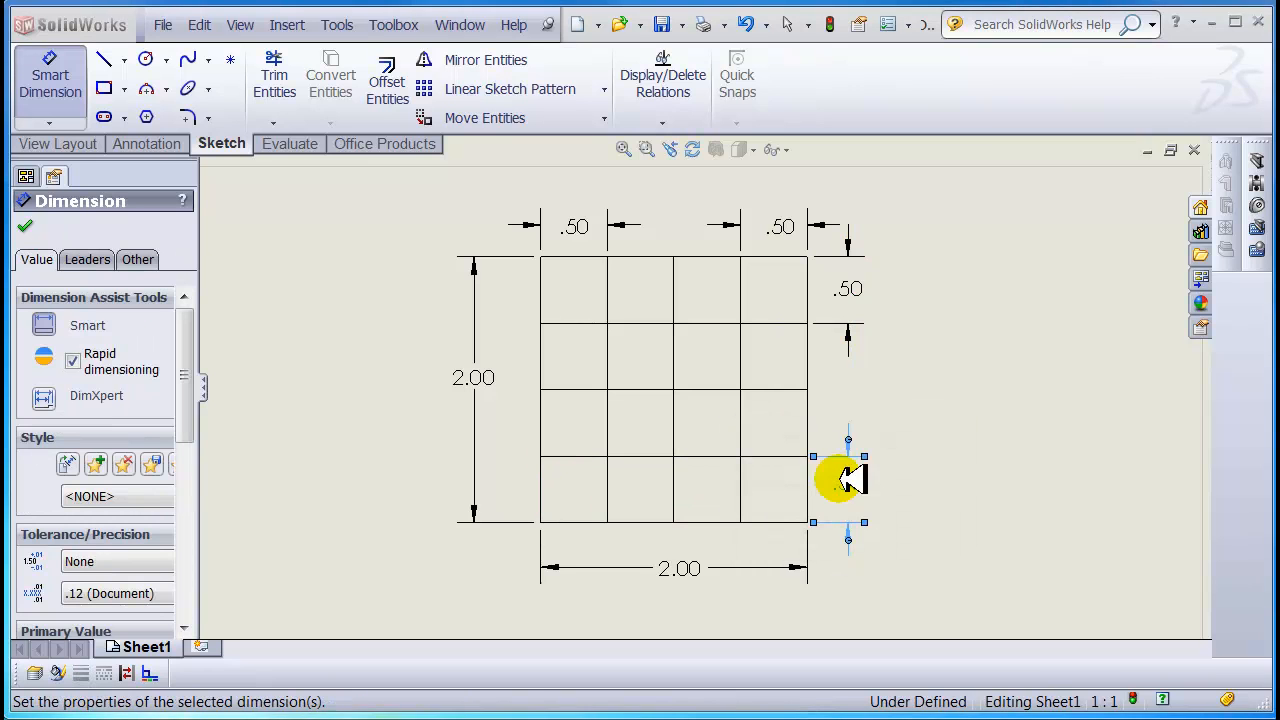
{"action": "key", "text": "Escape"}
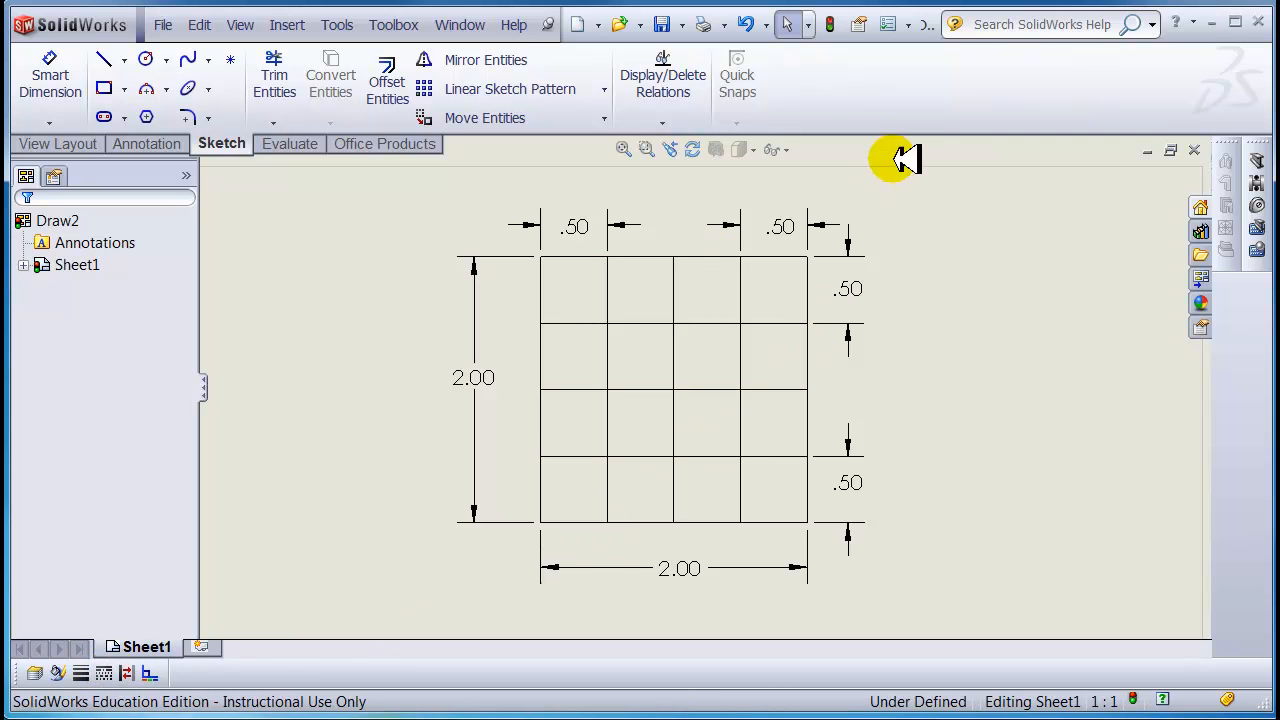
{"action": "right_click", "coordinate": [928, 82]}
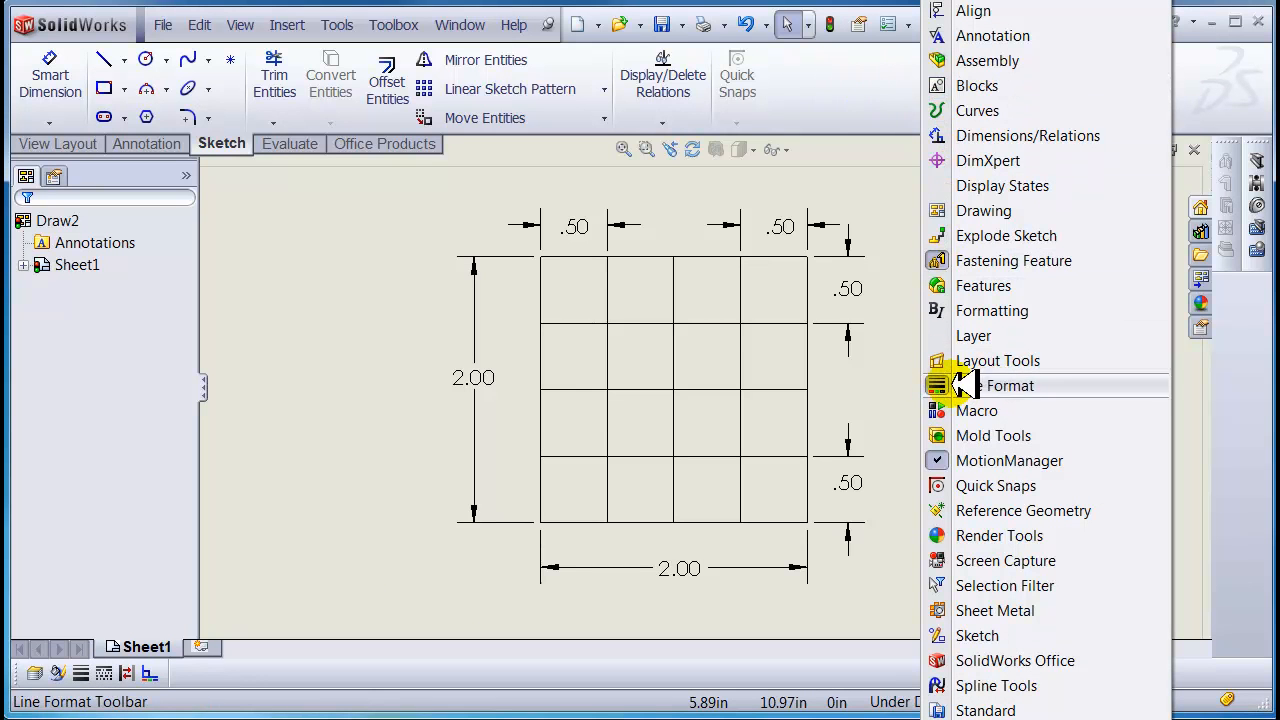
{"action": "left_click", "coordinate": [806, 85]}
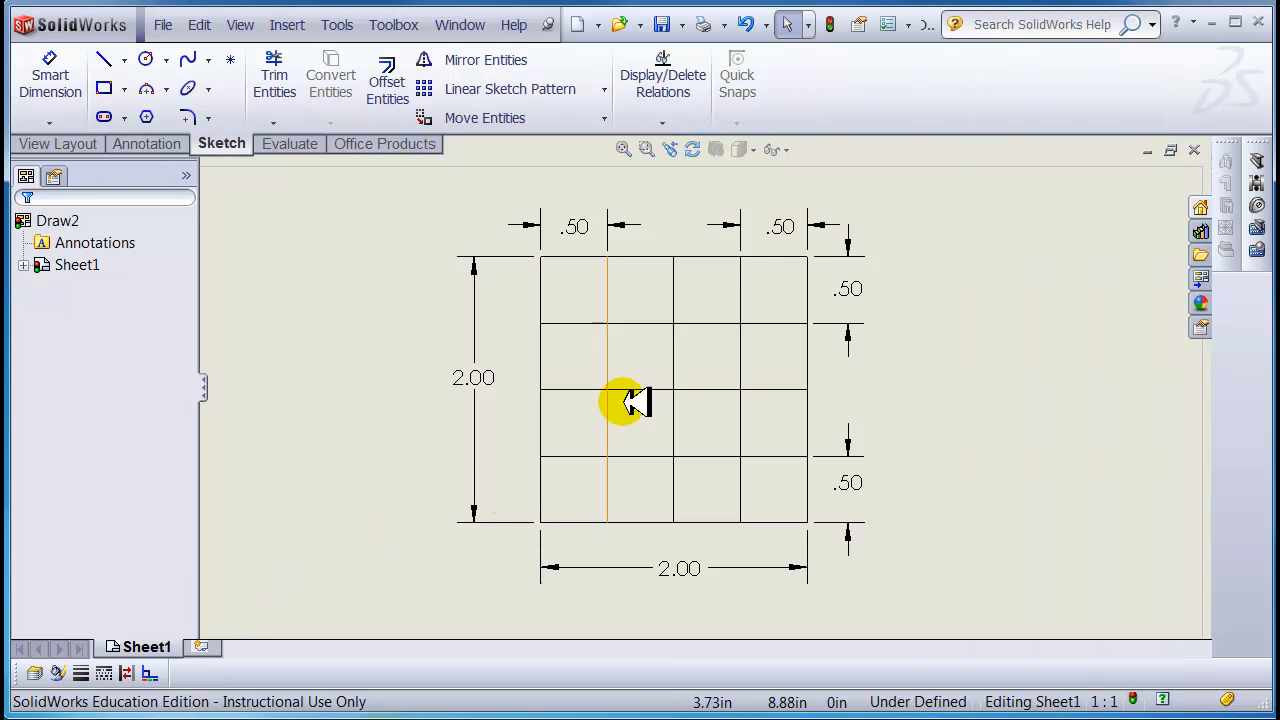
Set the line thickness of the square's four outer edges to Thick4.
{"action": "left_click", "coordinate": [705, 259]}
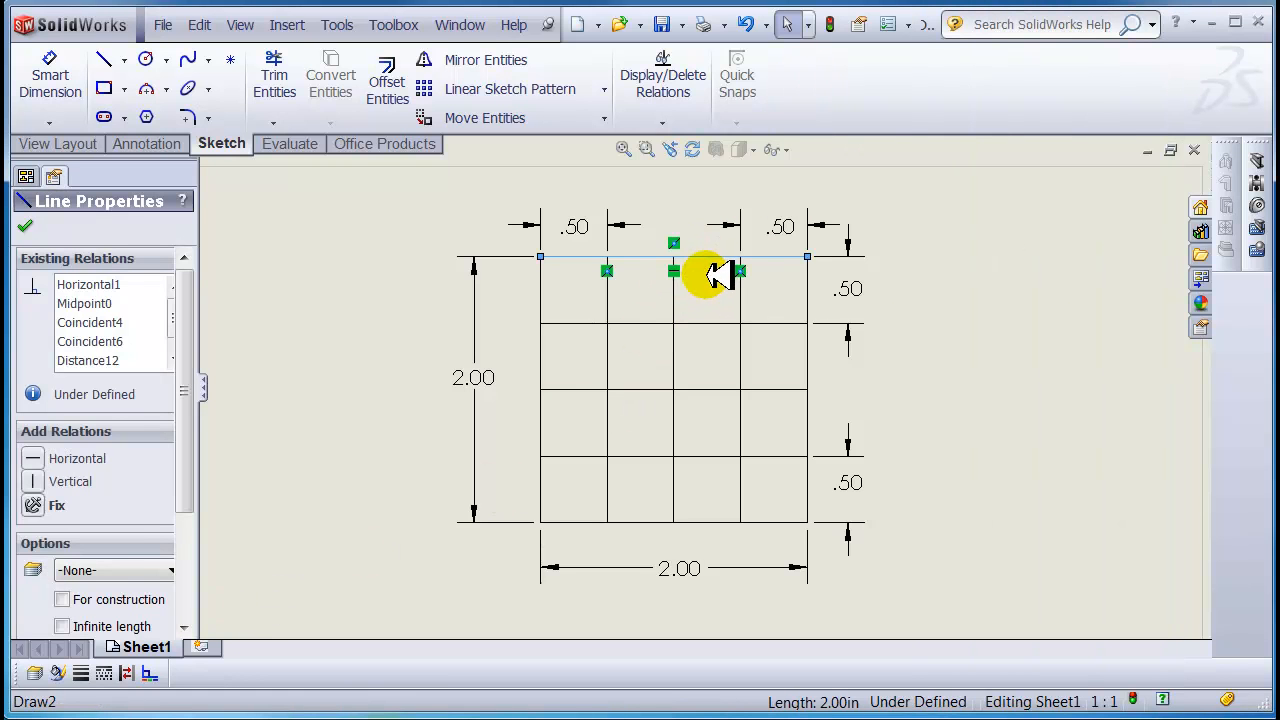
{"action": "left_click", "coordinate": [558, 298], "text": "ctrl"}
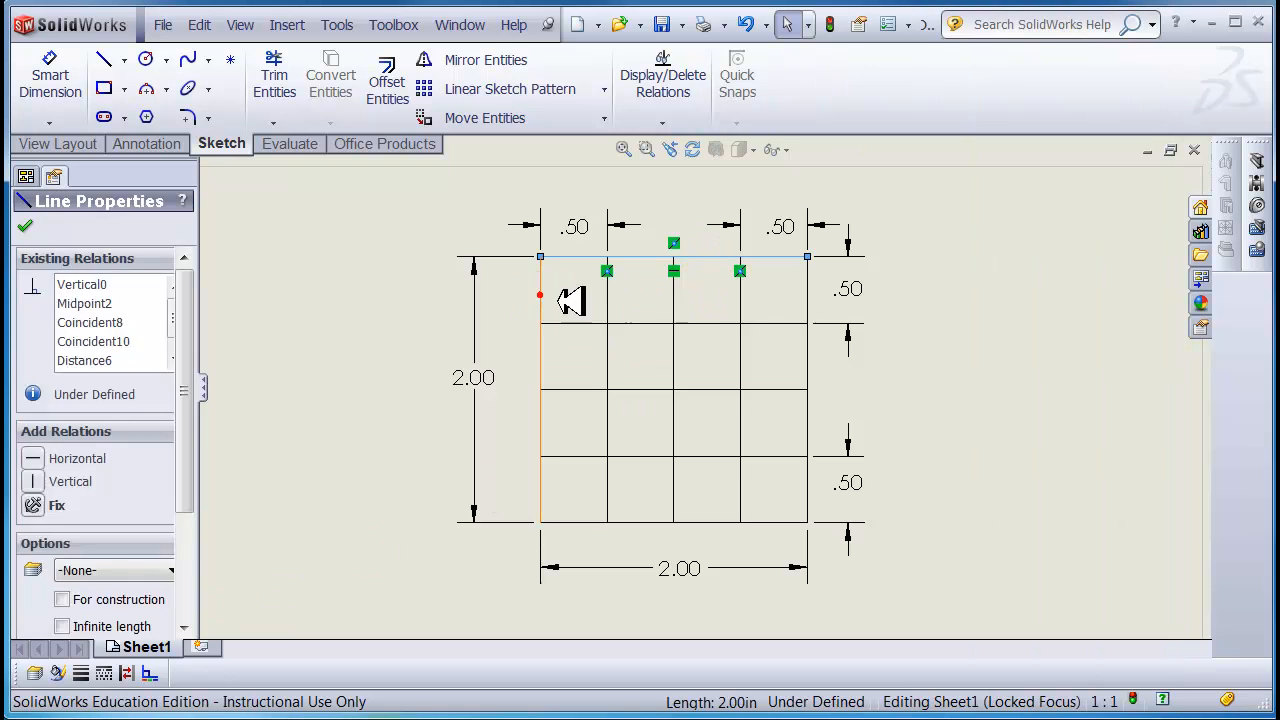
{"action": "left_click", "coordinate": [808, 343], "text": "ctrl"}
{"action": "left_click", "coordinate": [706, 522], "text": "ctrl"}
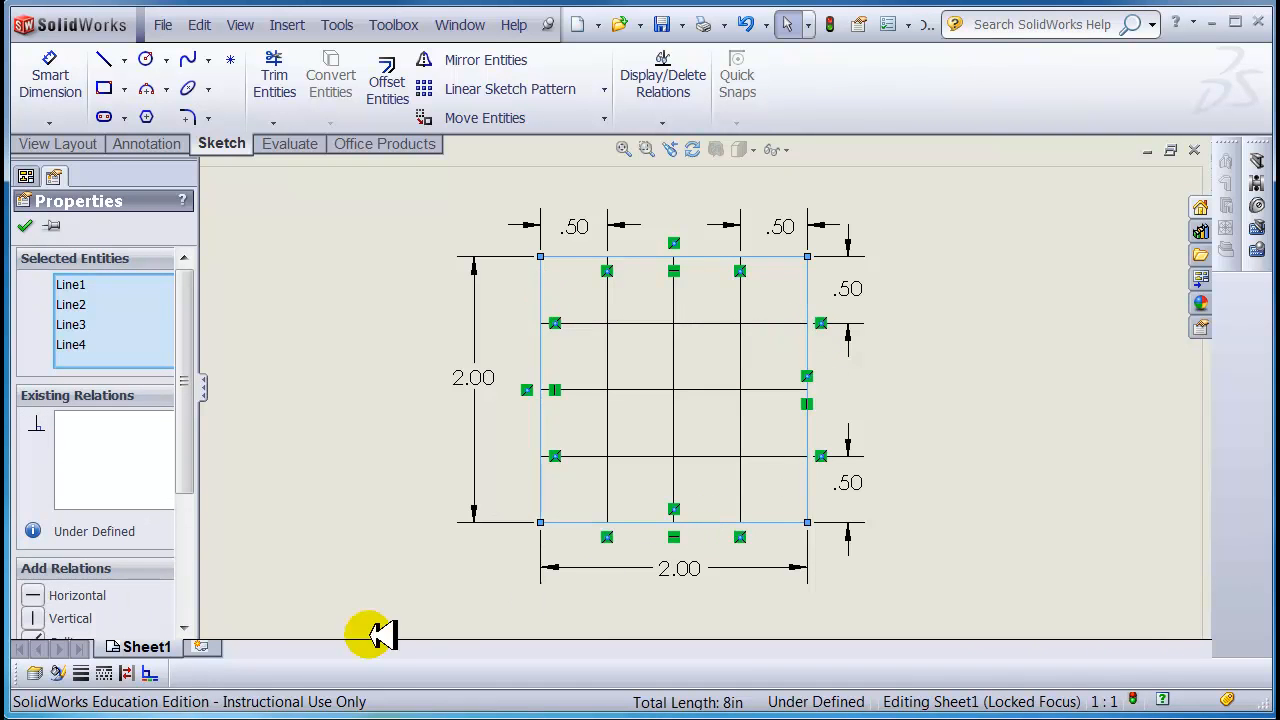
{"action": "left_click", "coordinate": [84, 674]}
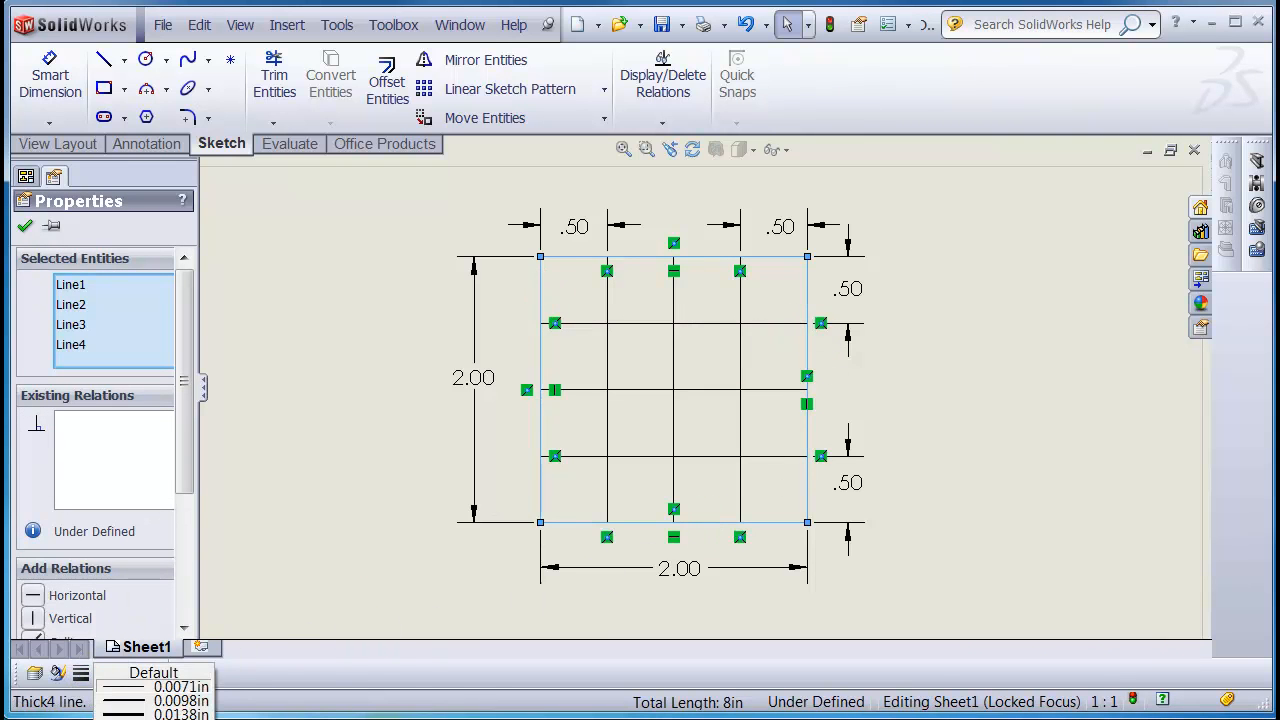
{"action": "left_click", "coordinate": [153, 712]}
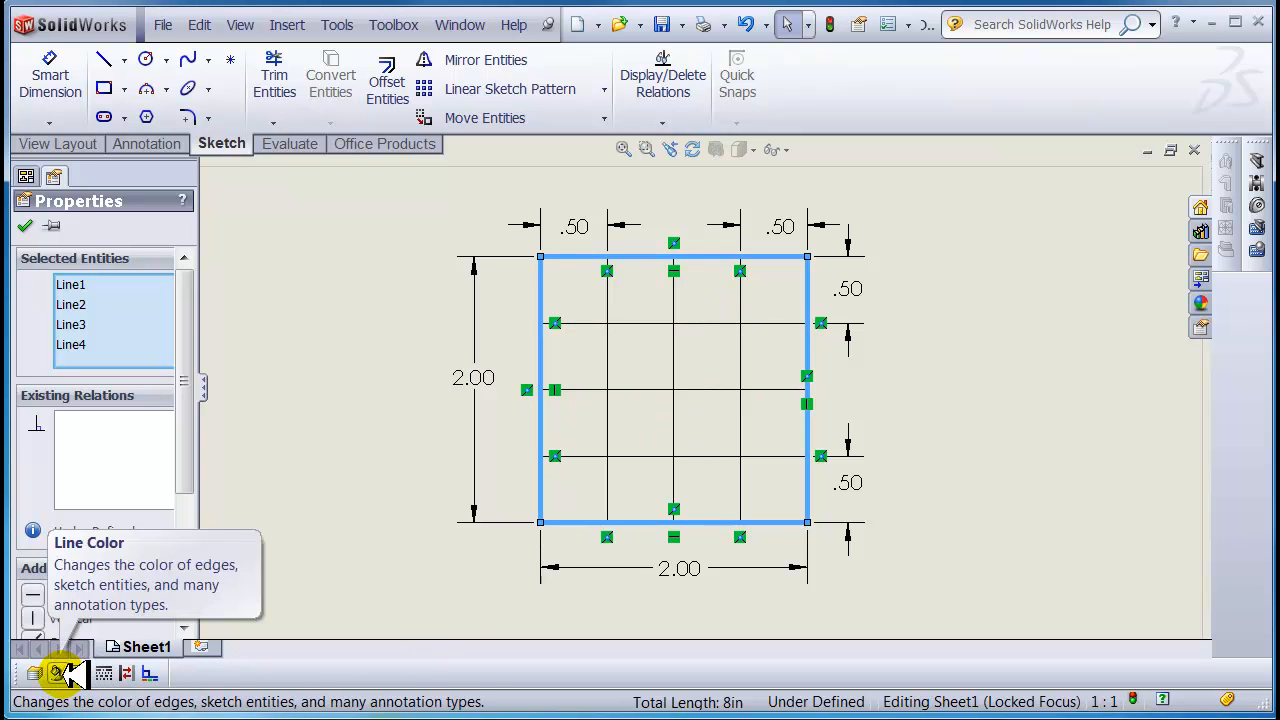
Set the line color of the square's four outer edges to red.
{"action": "left_click", "coordinate": [160, 672]}
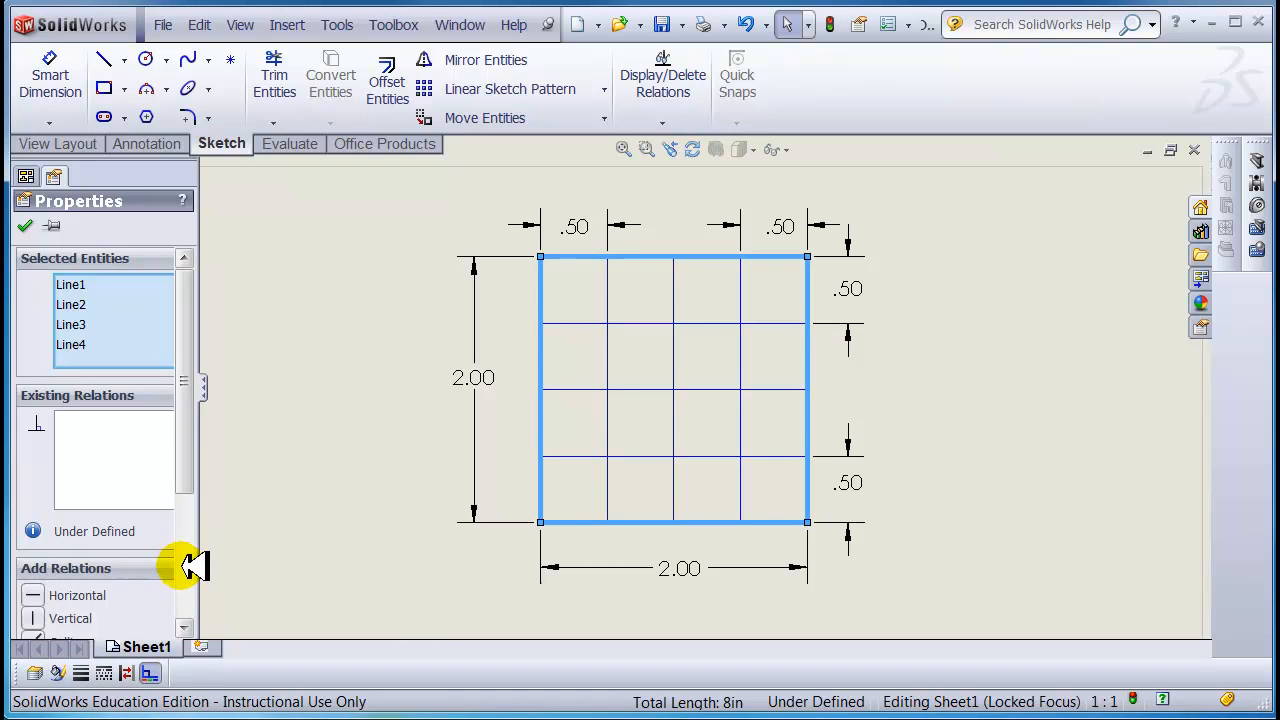
{"action": "left_click", "coordinate": [58, 673]}
{"action": "left_click", "coordinate": [534, 236]}
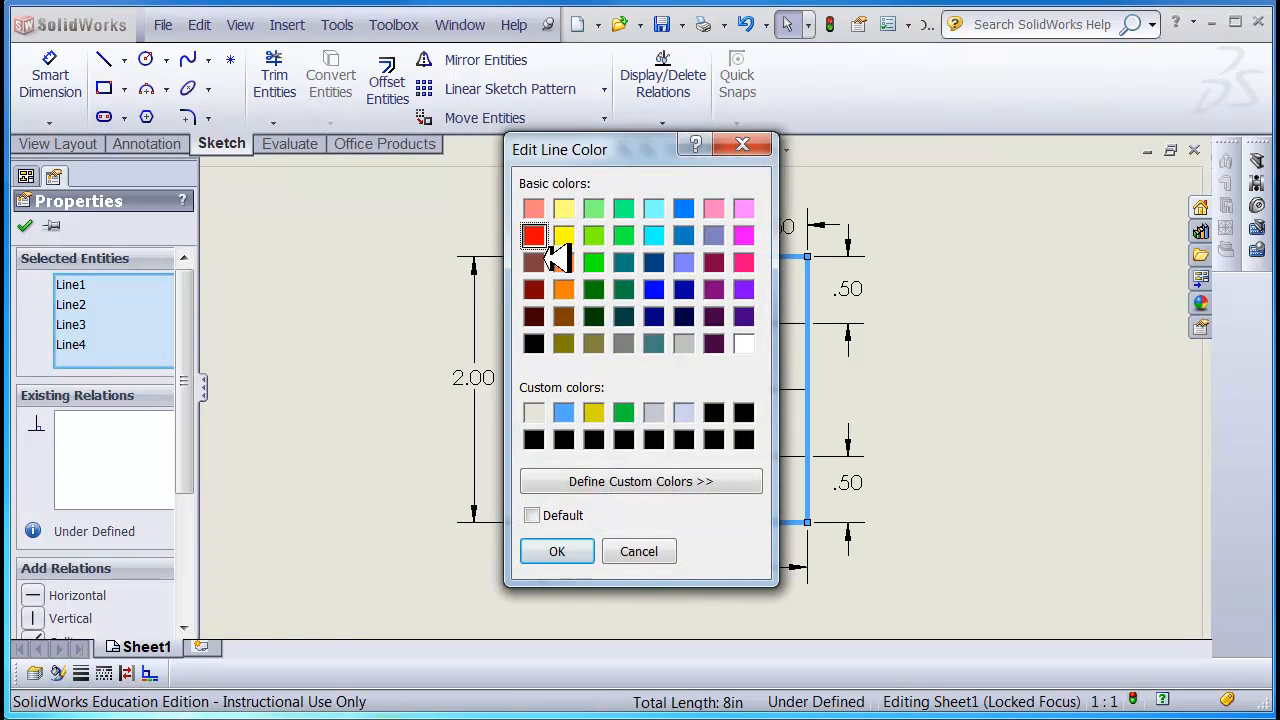
{"action": "left_click", "coordinate": [550, 553]}
{"action": "left_click", "coordinate": [762, 474]}
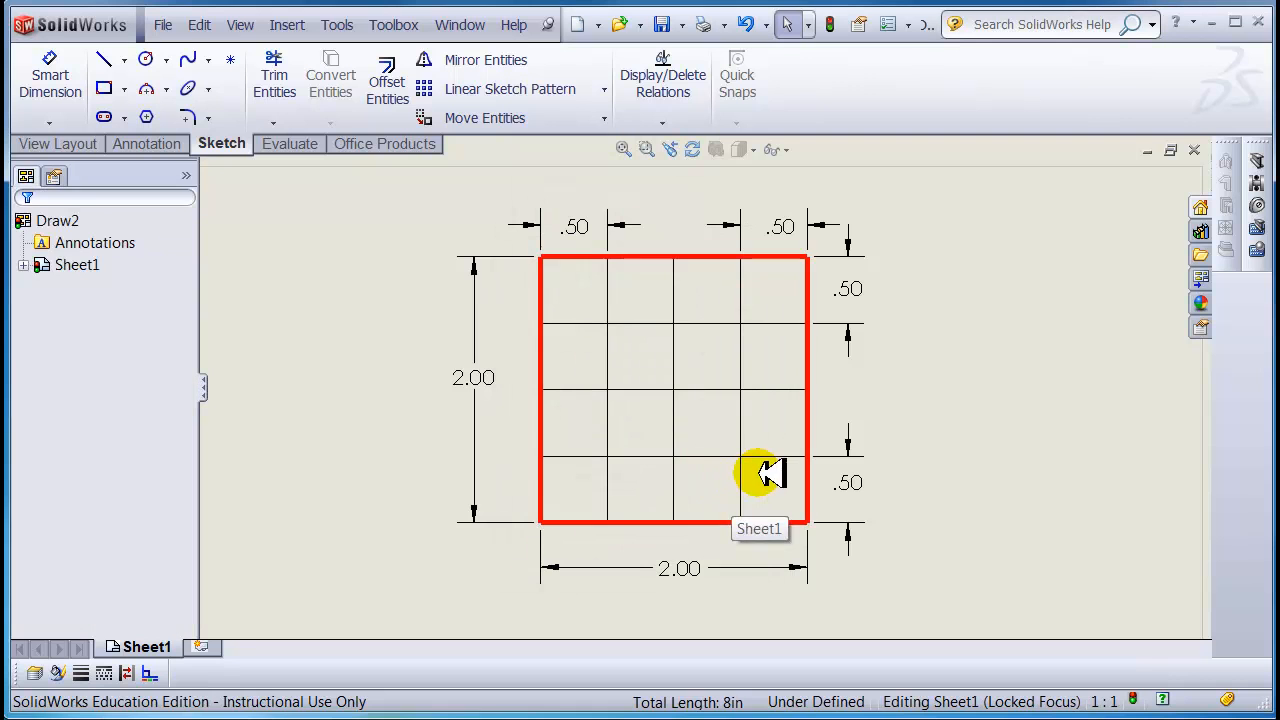
Set the line style of all the grid lines inside the square to dash-dot.
{"action": "left_click_drag", "start_coordinate": [762, 474], "coordinate": [580, 294]}
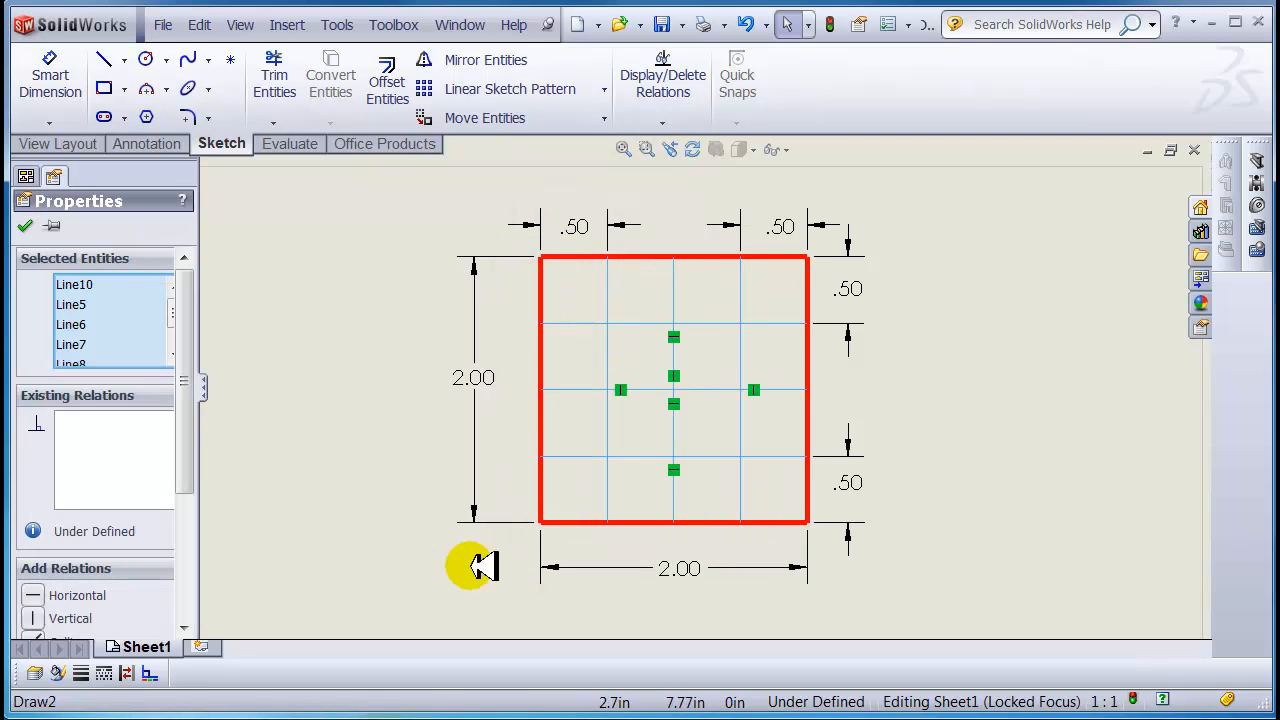
{"action": "left_click", "coordinate": [127, 672]}
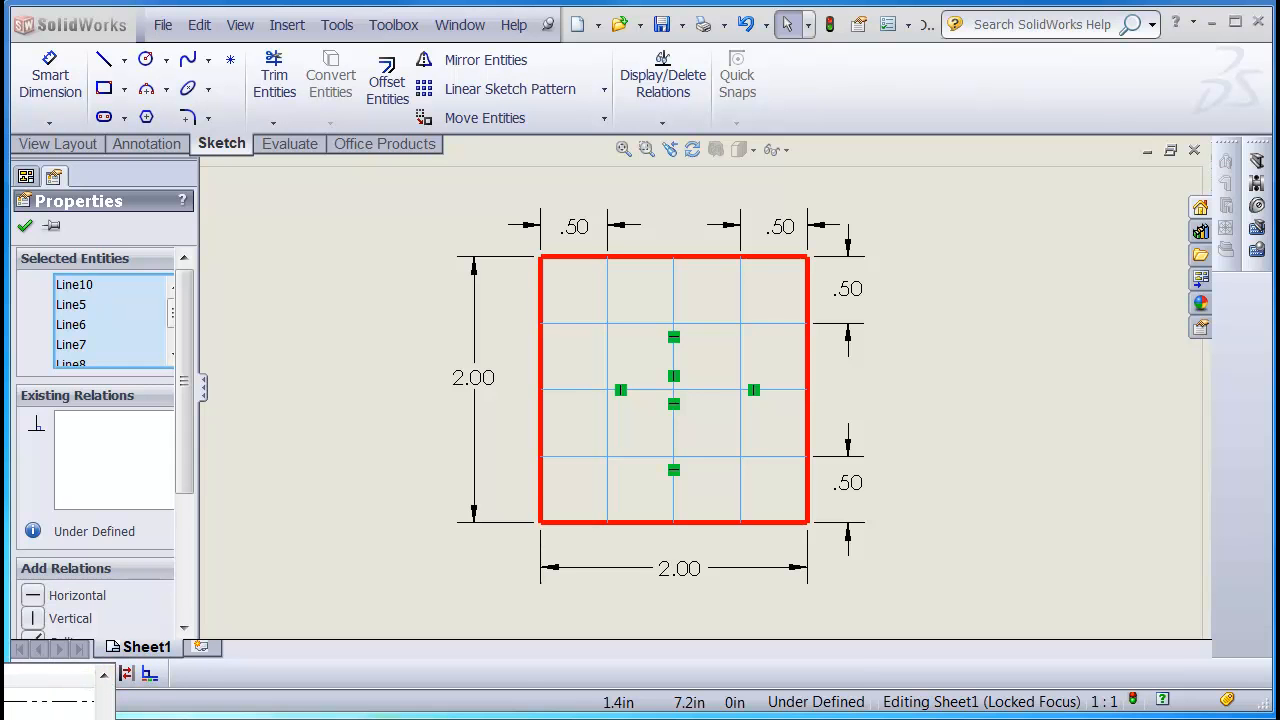
{"action": "left_click", "coordinate": [50, 715]}
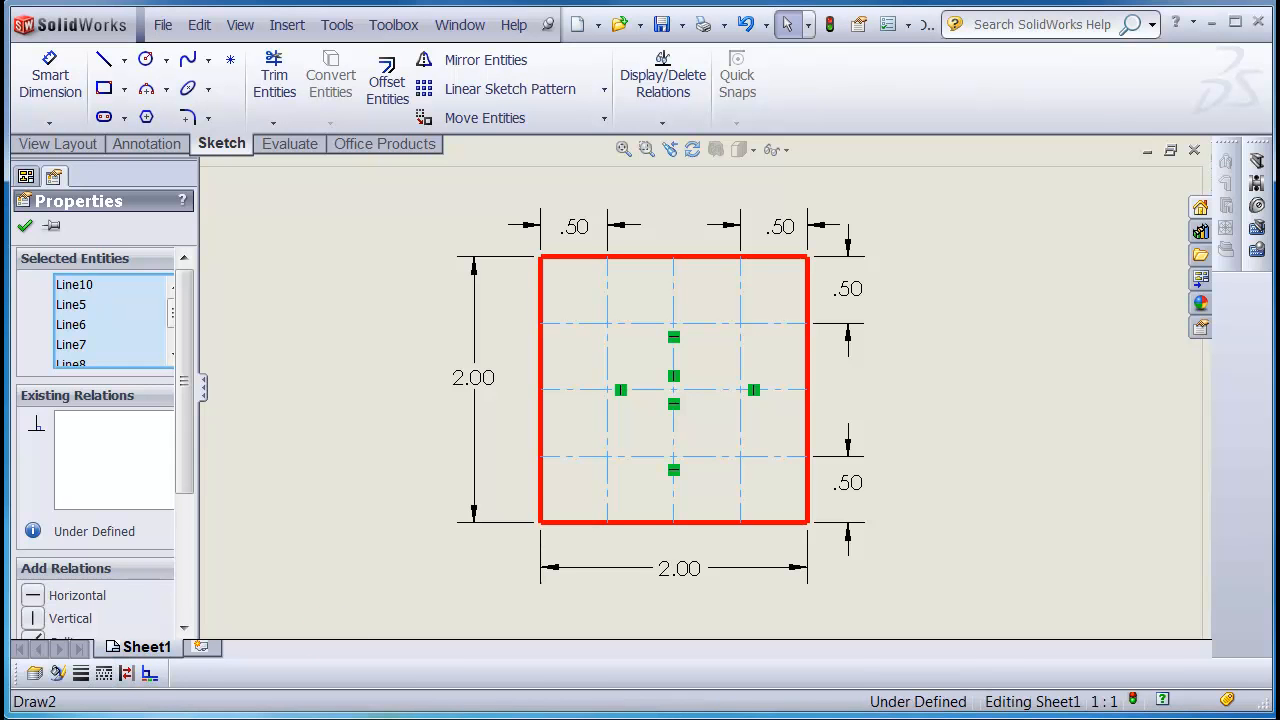
{"action": "left_click", "coordinate": [522, 388]}
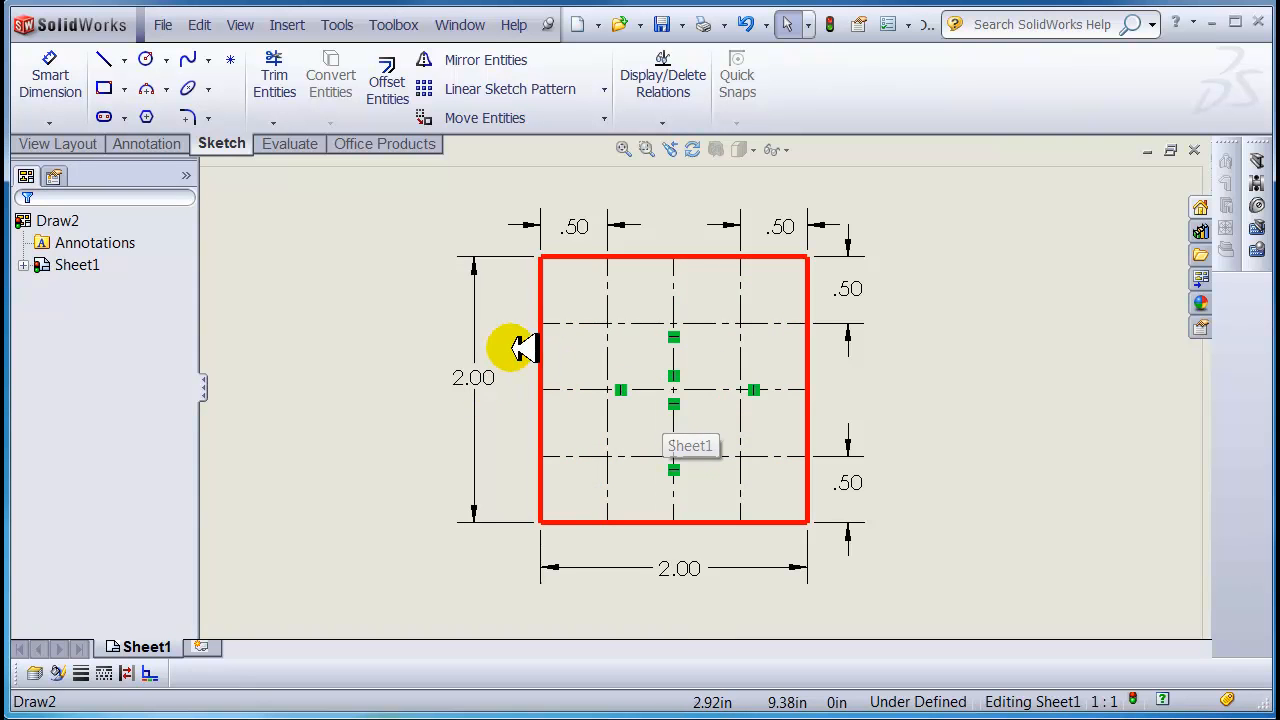
Trim away the two centre lines within the middle four grid cells of the square.
{"action": "left_click", "coordinate": [268, 80]}
{"action": "mouse_move", "coordinate": [629, 379]}
{"action": "left_mouse_down"}
{"action": "mouse_move", "coordinate": [689, 409]}
{"action": "mouse_move", "coordinate": [694, 391]}
{"action": "mouse_move", "coordinate": [666, 366]}
{"action": "mouse_move", "coordinate": [689, 423]}
{"action": "mouse_move", "coordinate": [646, 334]}
{"action": "mouse_move", "coordinate": [711, 374]}
{"action": "mouse_move", "coordinate": [680, 400]}
{"action": "mouse_move", "coordinate": [705, 337]}
{"action": "mouse_move", "coordinate": [660, 410]}
{"action": "left_mouse_up"}
{"action": "key", "text": "Escape"}
Copy the square's outline and grid lines without dimensions directly below it, from its upper-left corner to its lower-left corner.
{"action": "scroll", "coordinate": [894, 449], "scroll_direction": "up", "scroll_amount": 5}
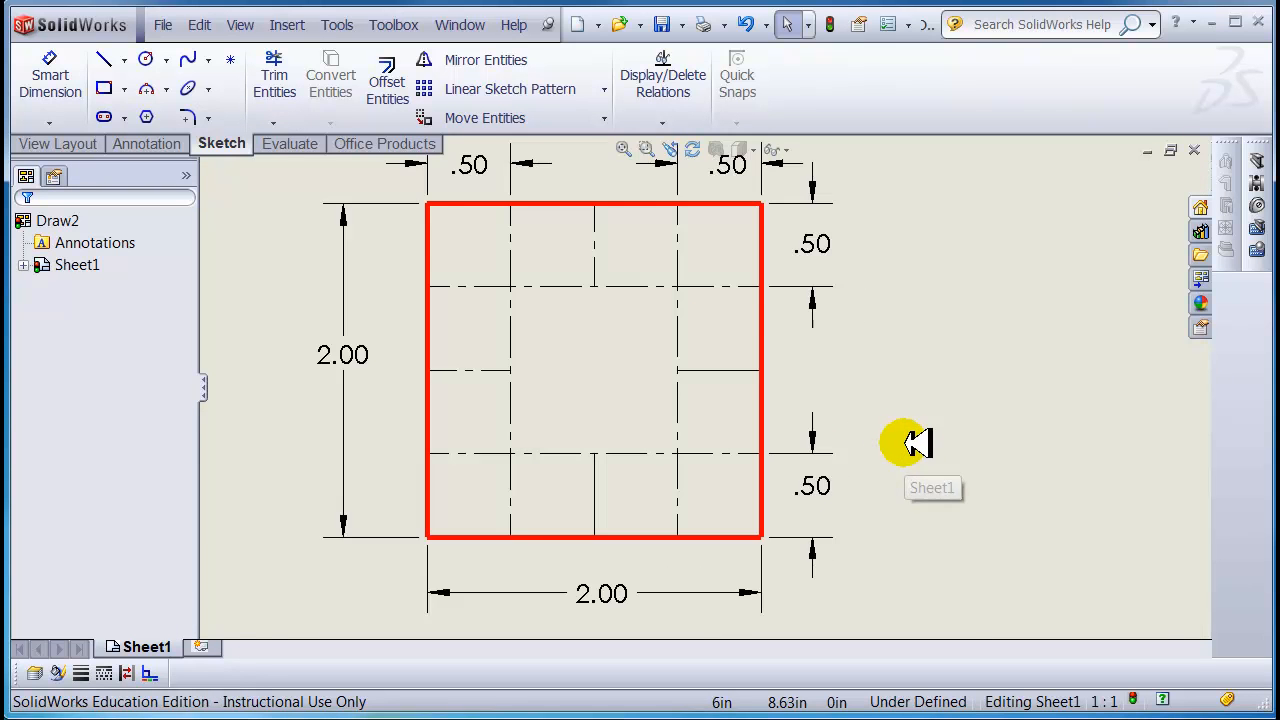
{"action": "scroll", "coordinate": [785, 402], "scroll_direction": "up", "scroll_amount": 1}
{"action": "mouse_move", "coordinate": [785, 402]}
{"action": "middle_mouse_down"}
{"action": "mouse_move", "coordinate": [846, 386]}
{"action": "mouse_move", "coordinate": [891, 312]}
{"action": "middle_mouse_up"}
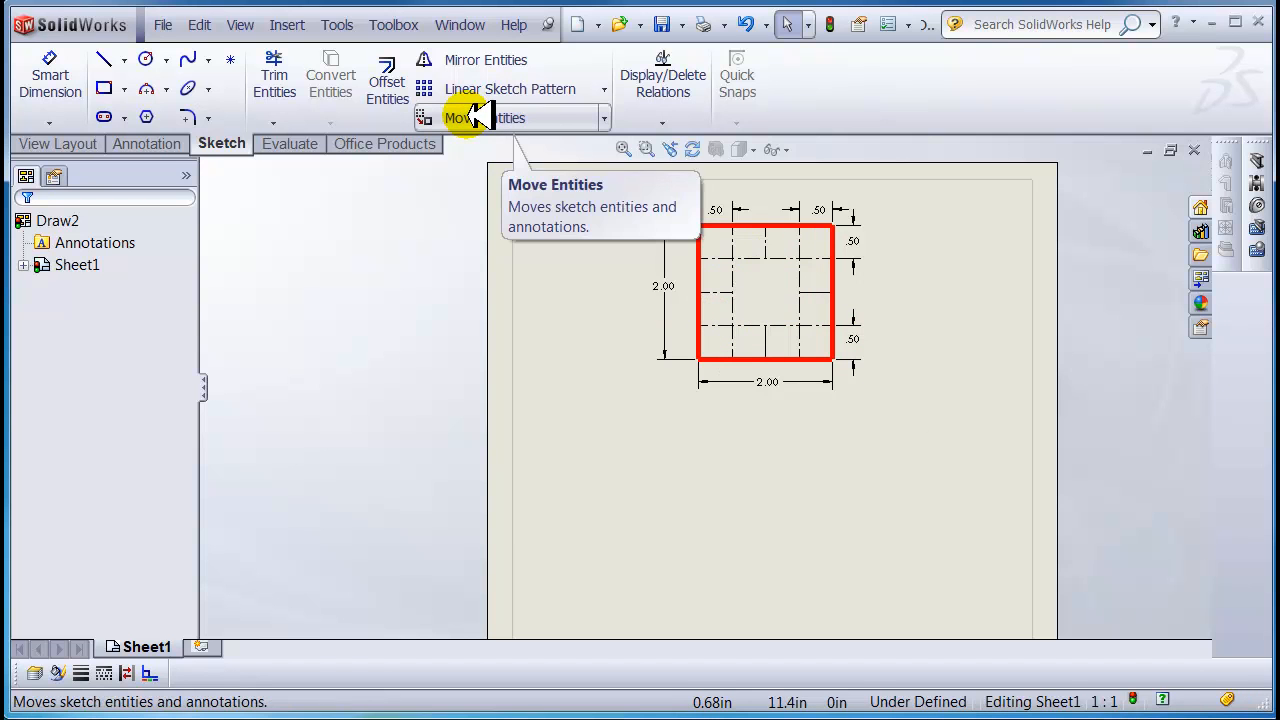
{"action": "left_click", "coordinate": [604, 118]}
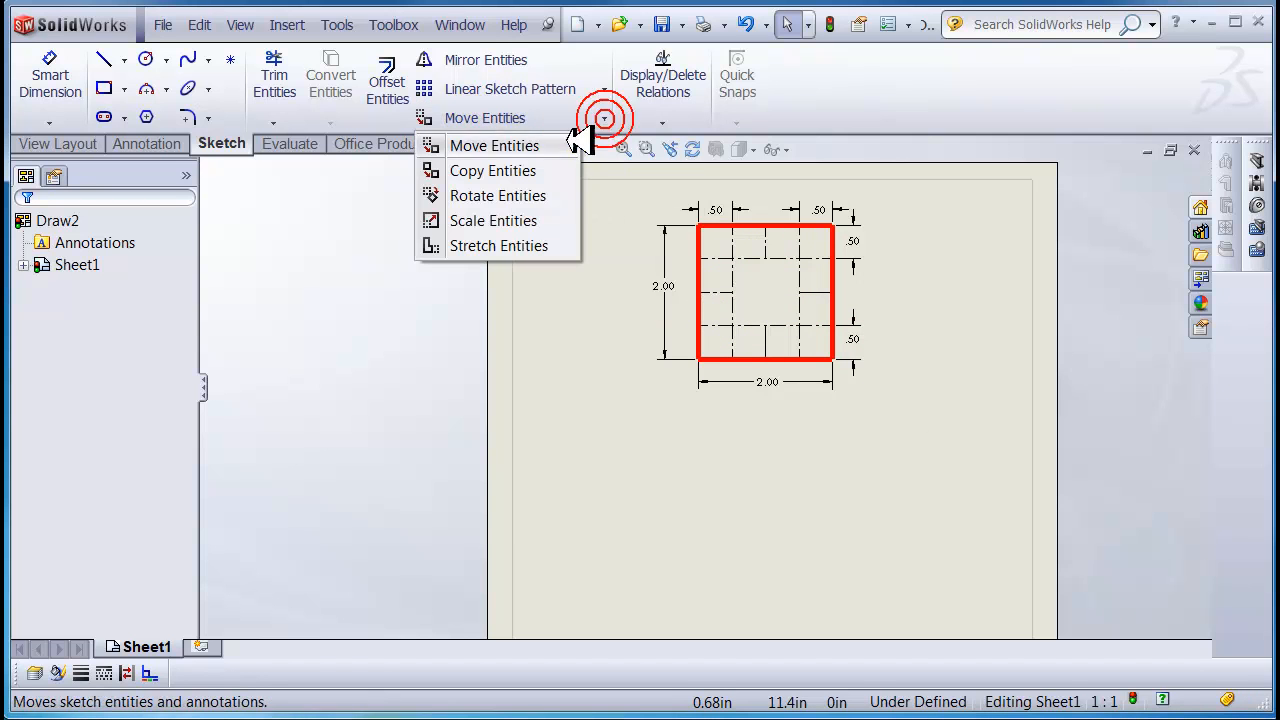
{"action": "left_click", "coordinate": [483, 170]}
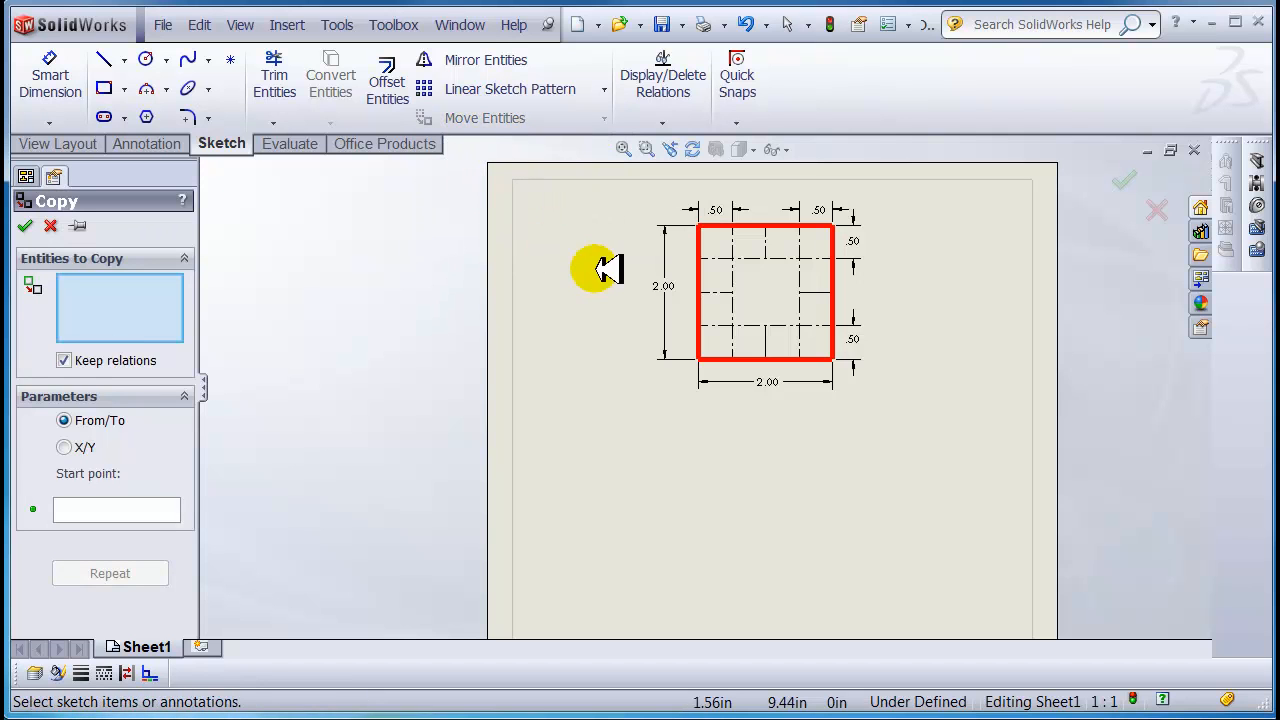
{"action": "left_click", "coordinate": [818, 358]}
{"action": "left_click", "coordinate": [832, 338]}
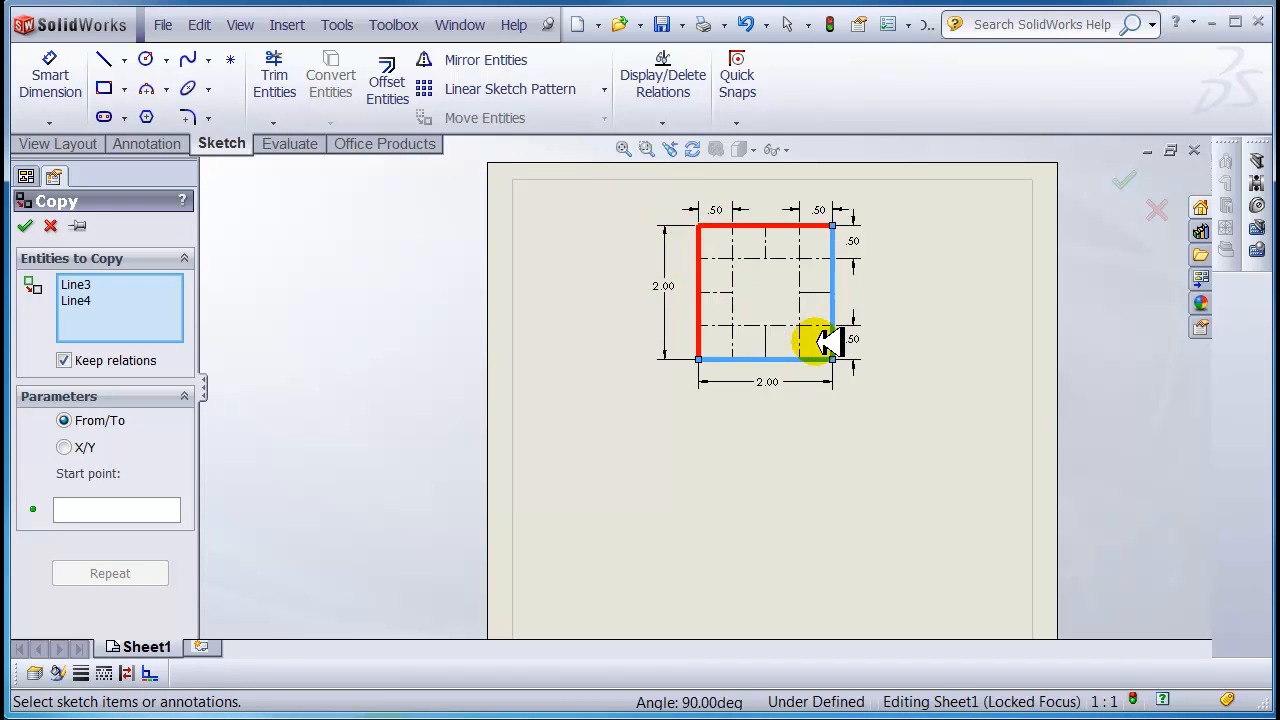
{"action": "left_click", "coordinate": [720, 245]}
{"action": "left_click", "coordinate": [700, 245]}
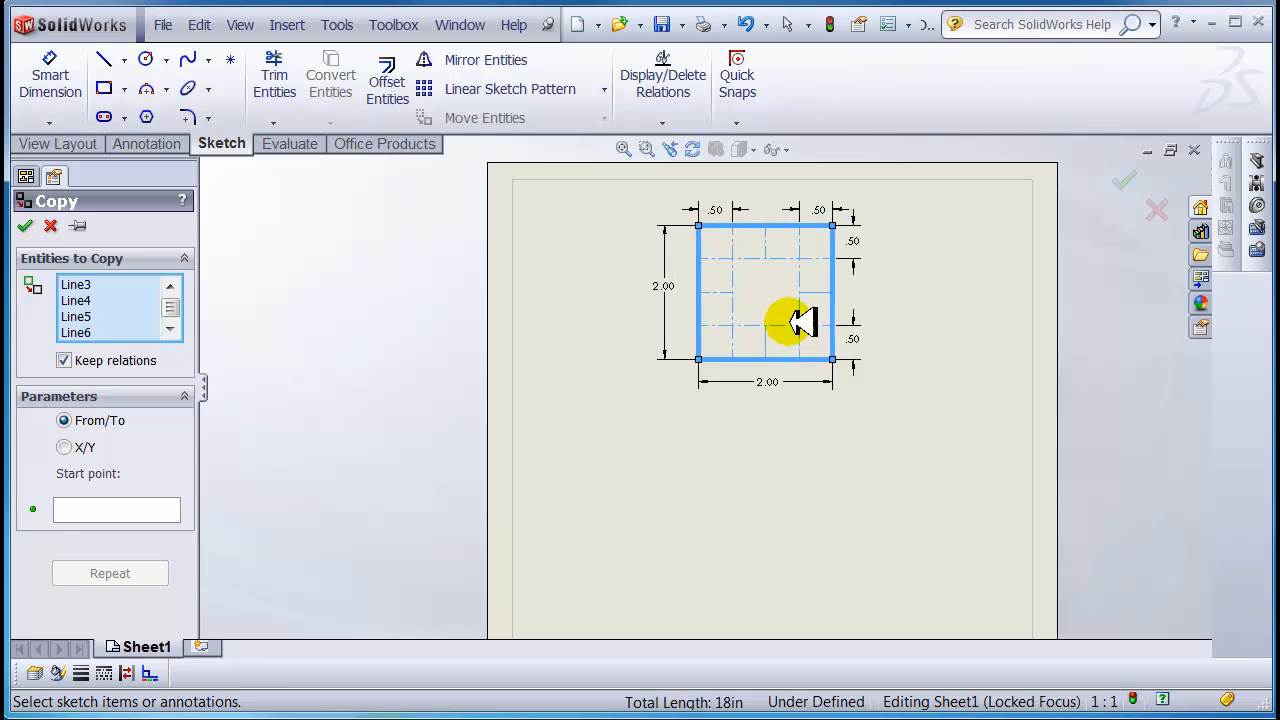
{"action": "left_click", "coordinate": [92, 510]}
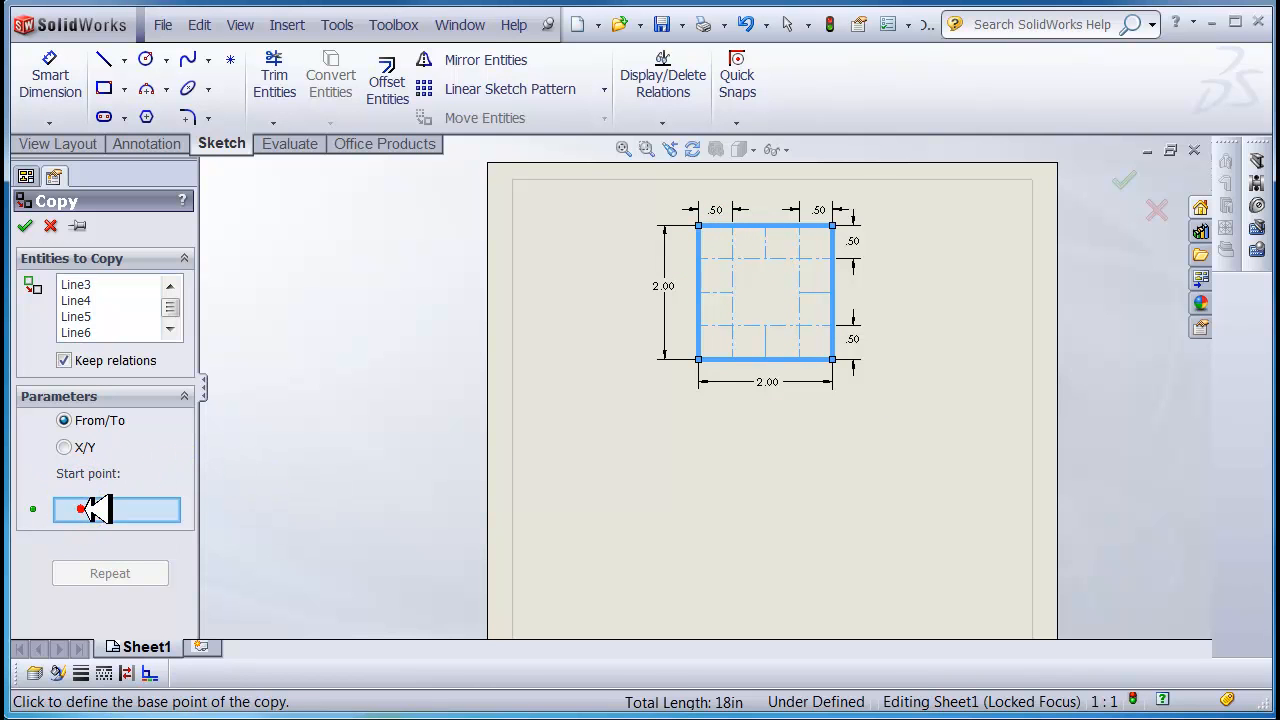
{"action": "left_click", "coordinate": [698, 225]}
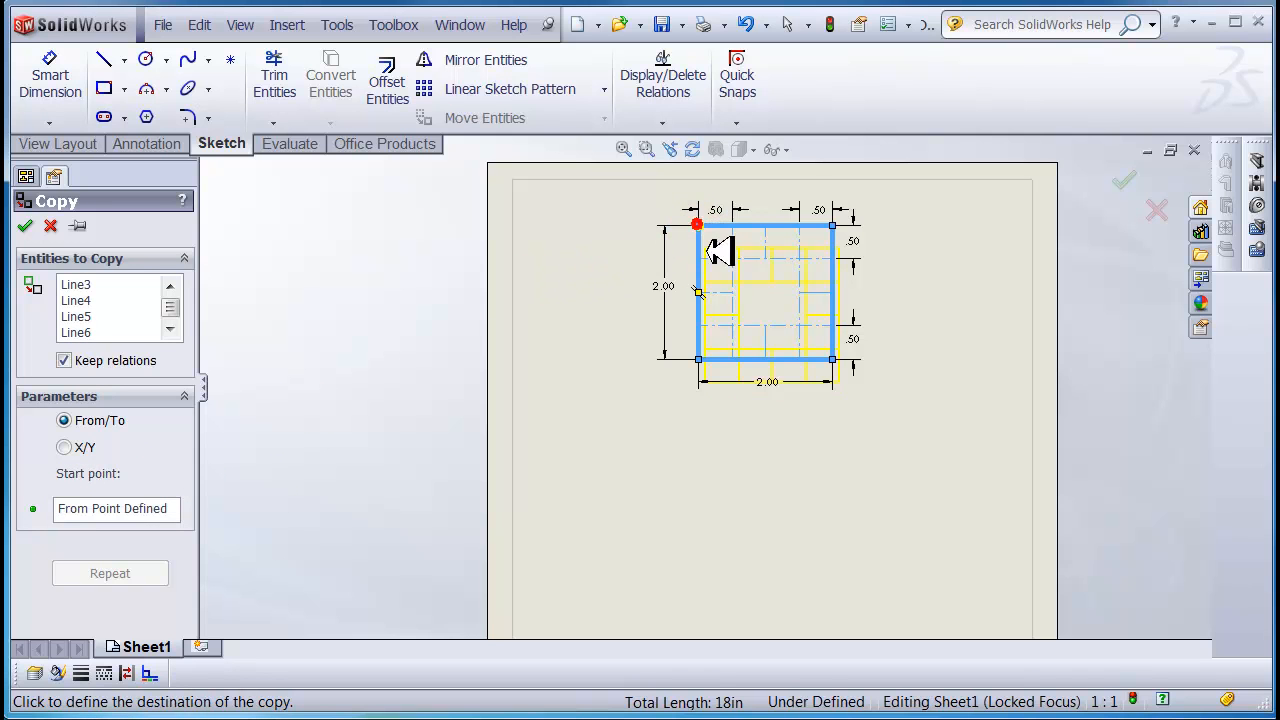
{"action": "left_click", "coordinate": [699, 358]}
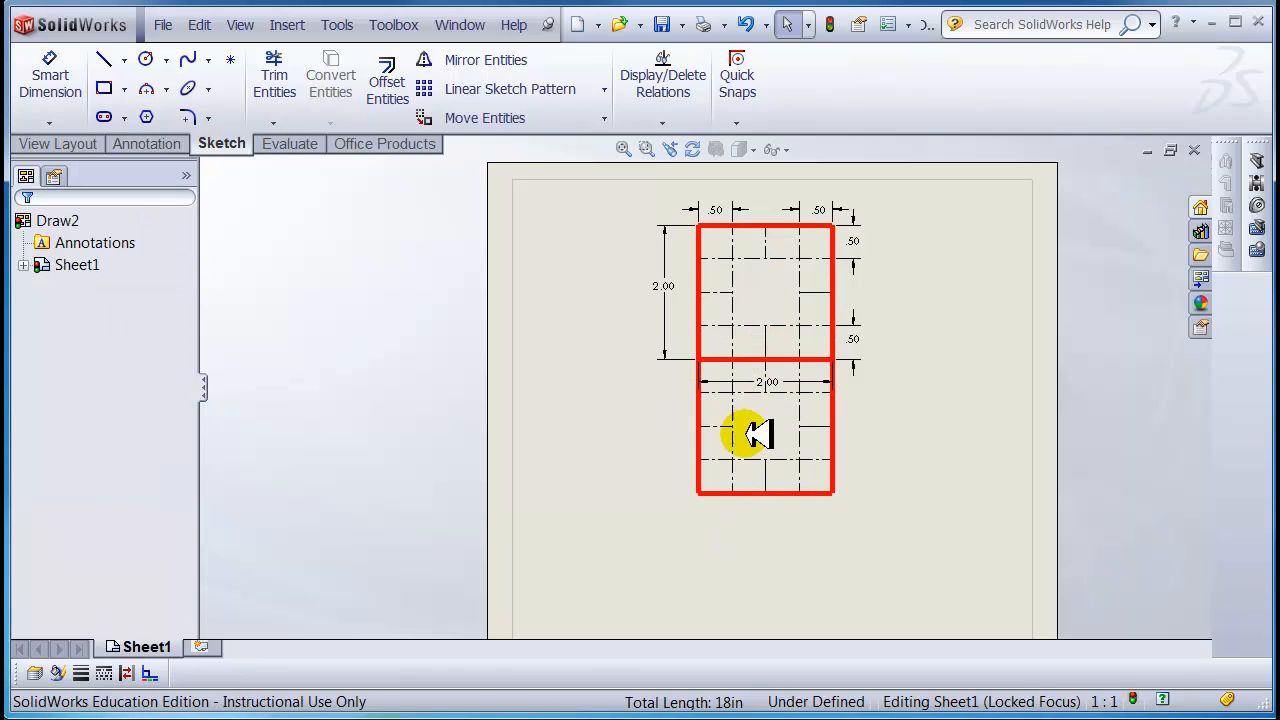
Copy both stacked squares with their dimensions below the second one, from the stack's upper-left to its lower-left corner, making a column of four.
{"action": "left_click", "coordinate": [604, 118]}
{"action": "left_click", "coordinate": [530, 169]}
{"action": "left_click_drag", "start_coordinate": [847, 509], "coordinate": [690, 350]}
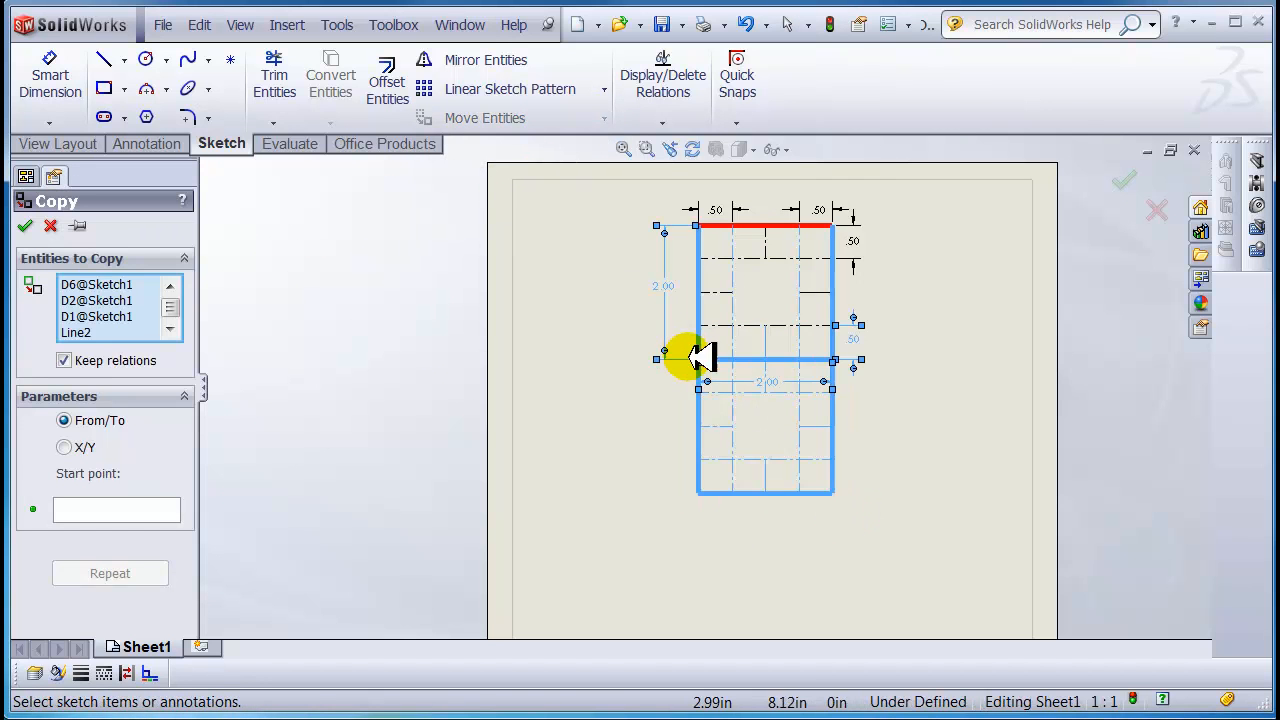
{"action": "left_click_drag", "start_coordinate": [866, 521], "coordinate": [656, 189]}
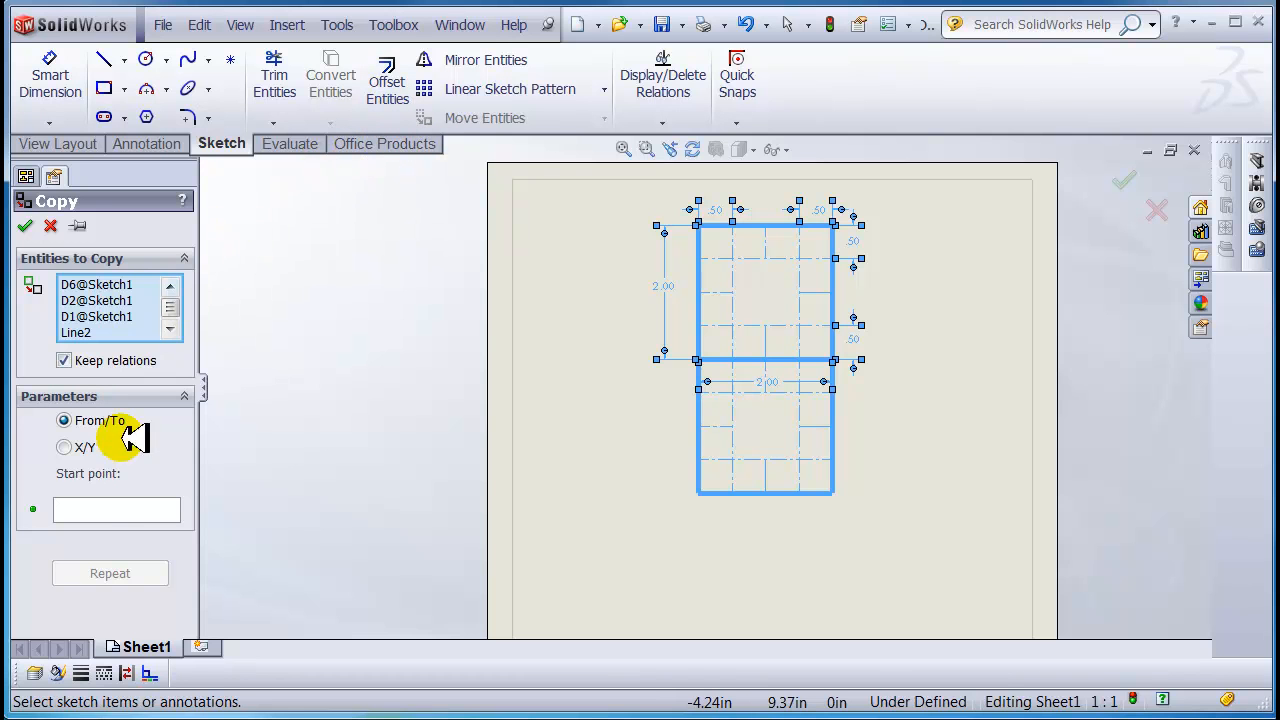
{"action": "left_click", "coordinate": [100, 509]}
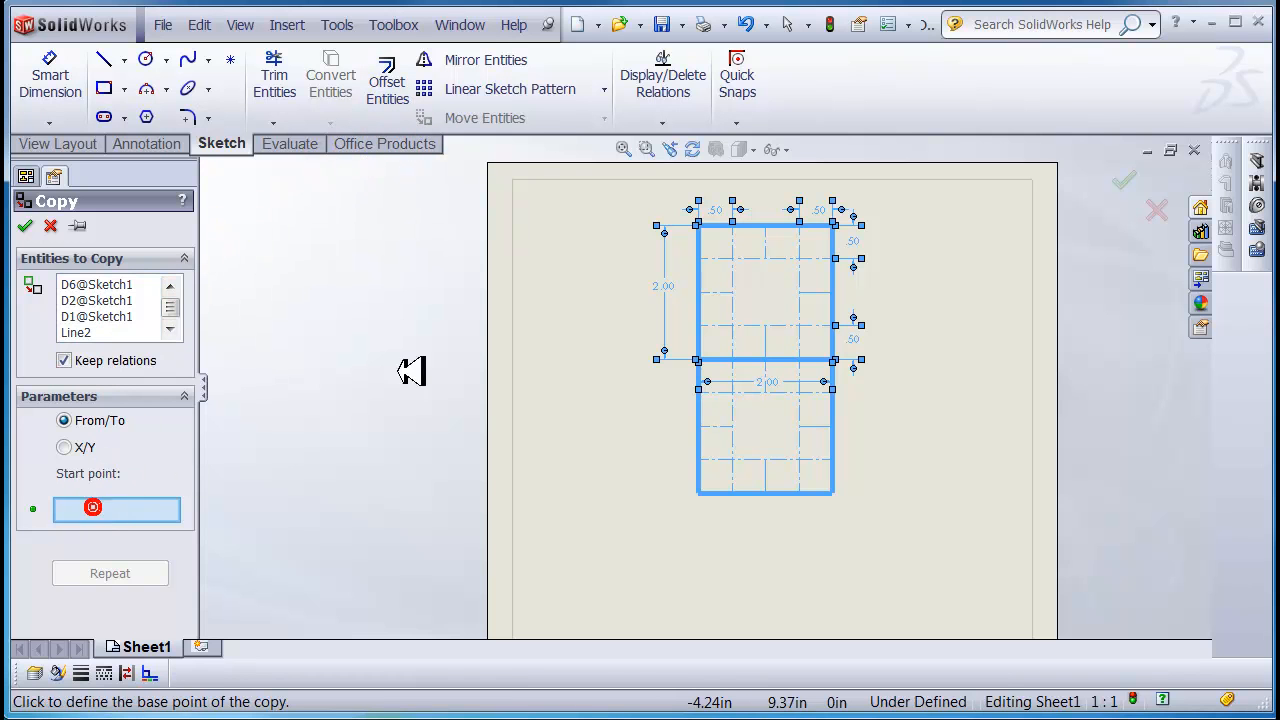
{"action": "left_click", "coordinate": [698, 225]}
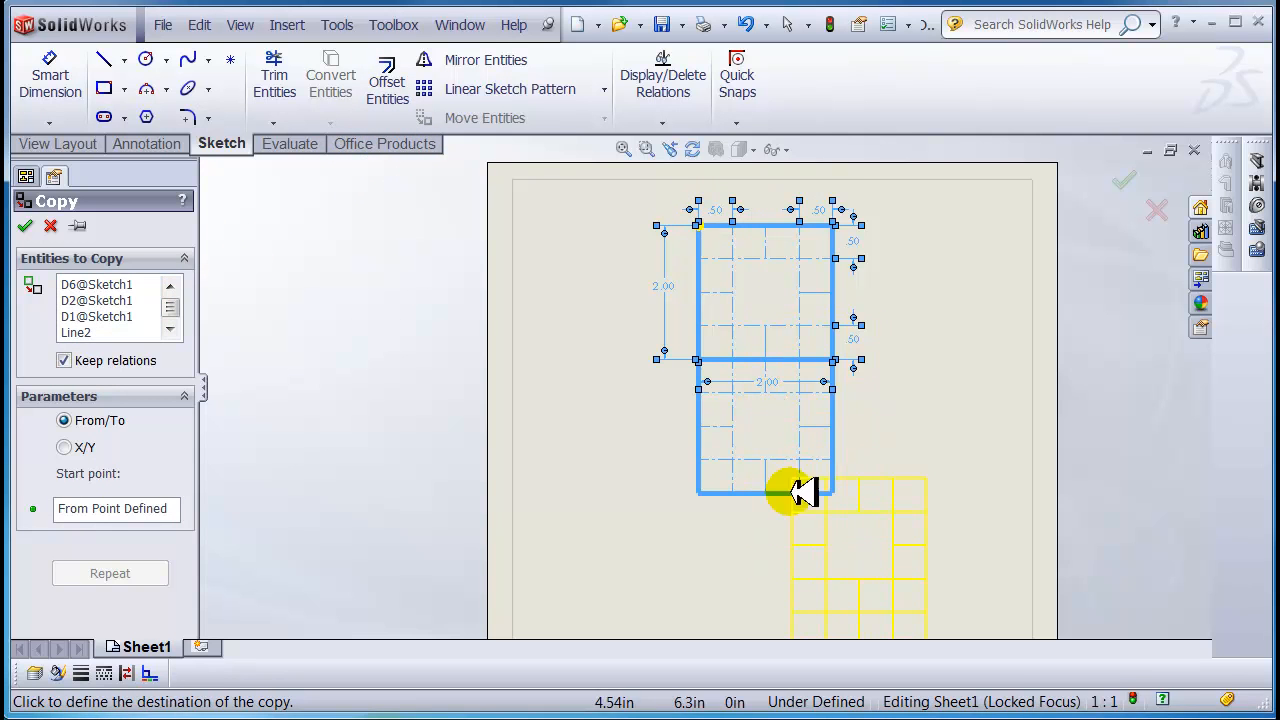
{"action": "left_click", "coordinate": [700, 493]}
Copy the top square with its .50 in dimensions to the right side of the second square, using its upper-left corner as base point.
{"action": "scroll", "coordinate": [880, 428], "scroll_direction": "up", "scroll_amount": 5}
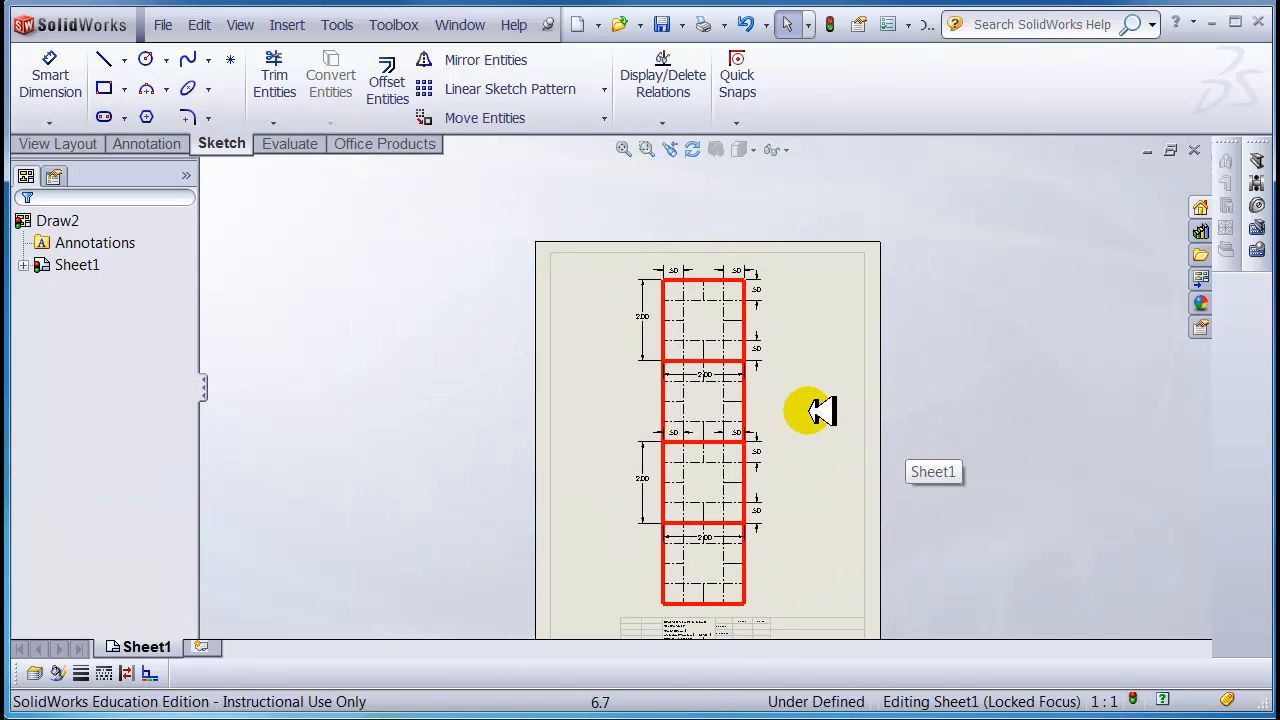
{"action": "scroll", "coordinate": [627, 341], "scroll_direction": "down", "scroll_amount": 1}
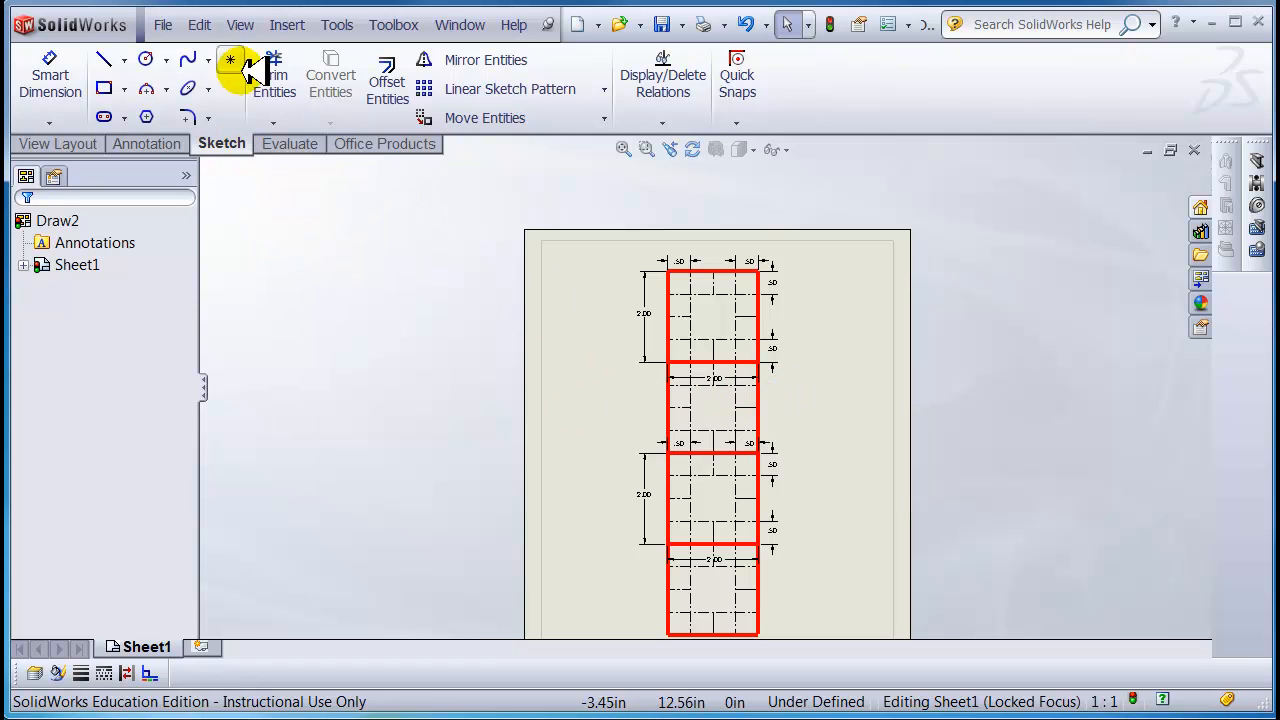
{"action": "left_click", "coordinate": [606, 118]}
{"action": "left_click", "coordinate": [514, 169]}
{"action": "left_click_drag", "start_coordinate": [636, 247], "coordinate": [788, 372]}
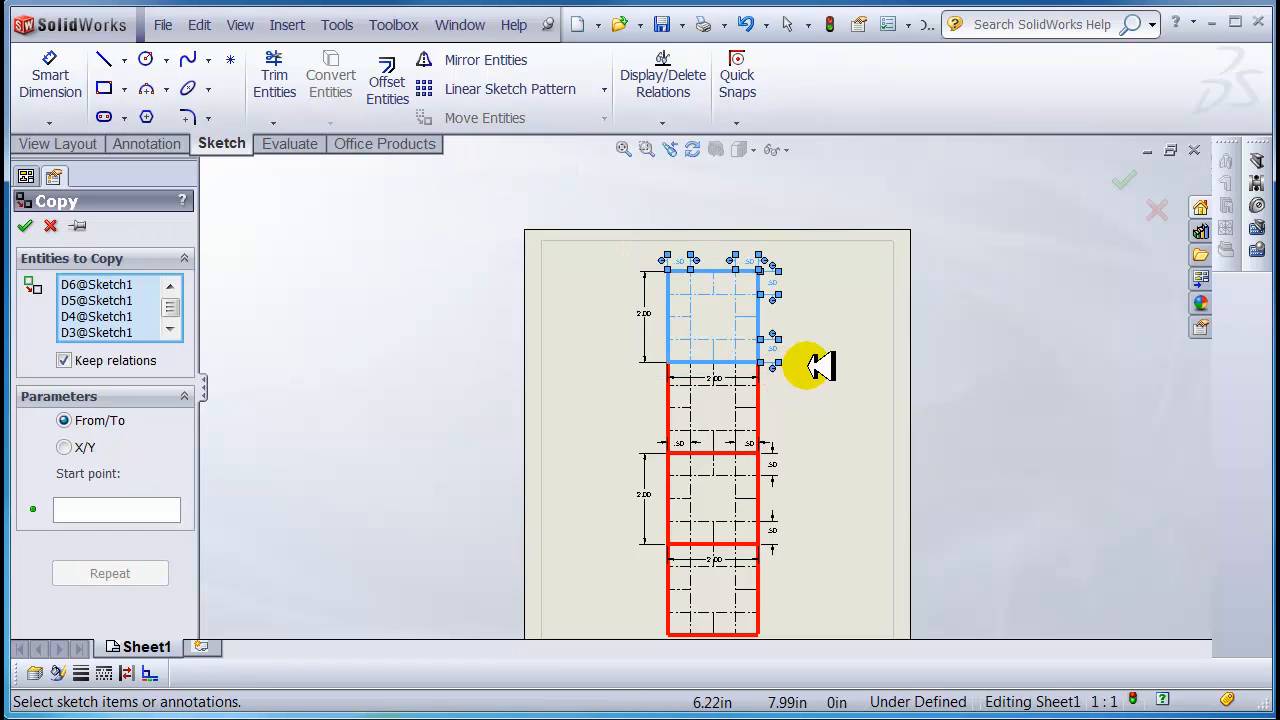
{"action": "left_click", "coordinate": [128, 514]}
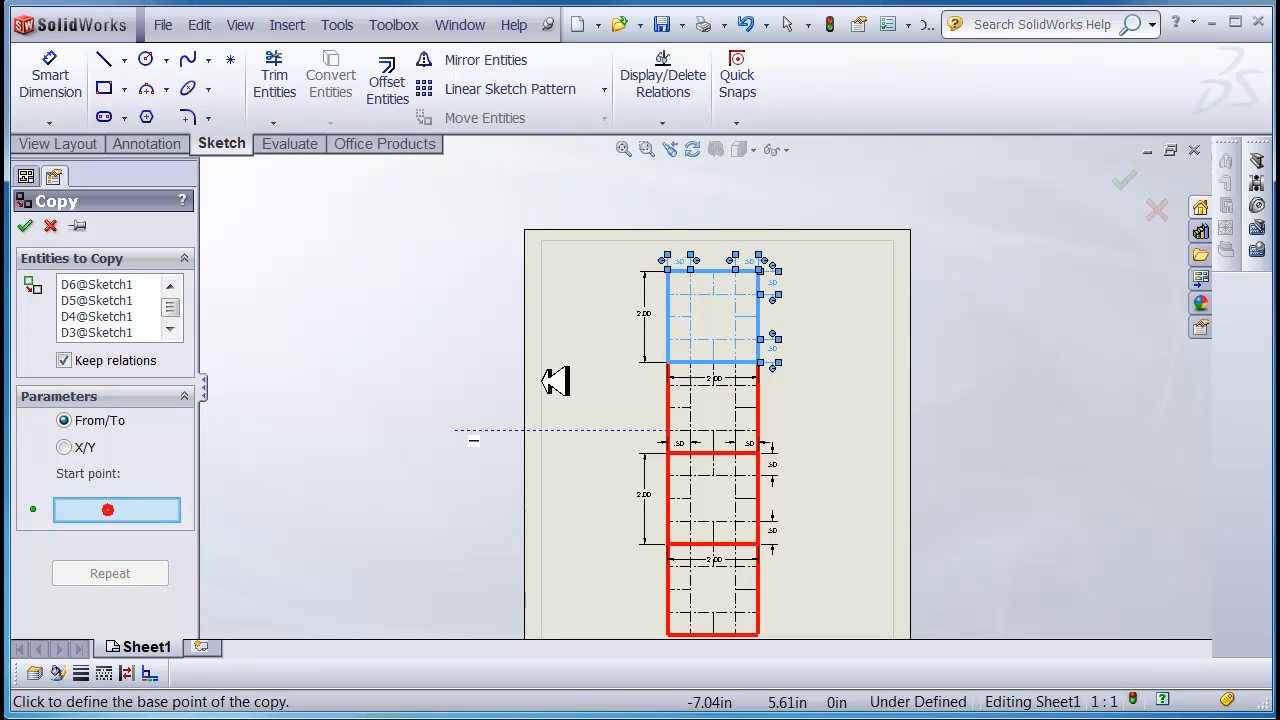
{"action": "left_click", "coordinate": [668, 270]}
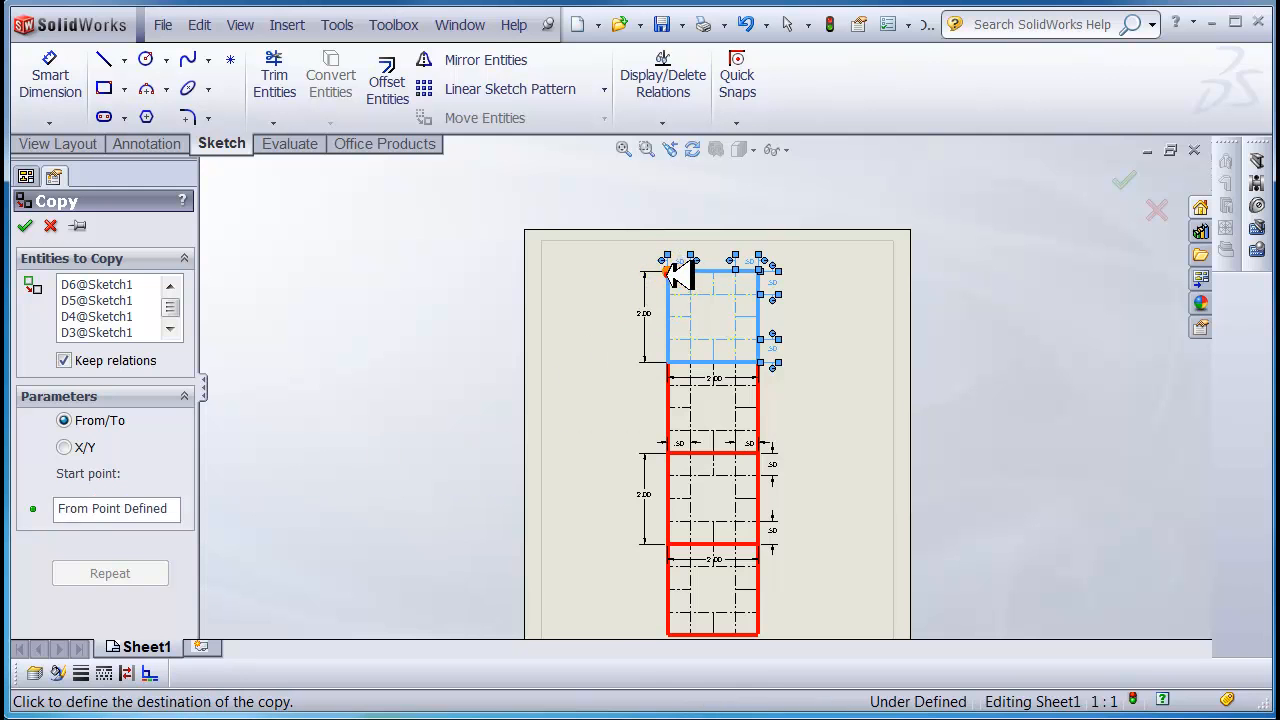
{"action": "left_click", "coordinate": [760, 363]}
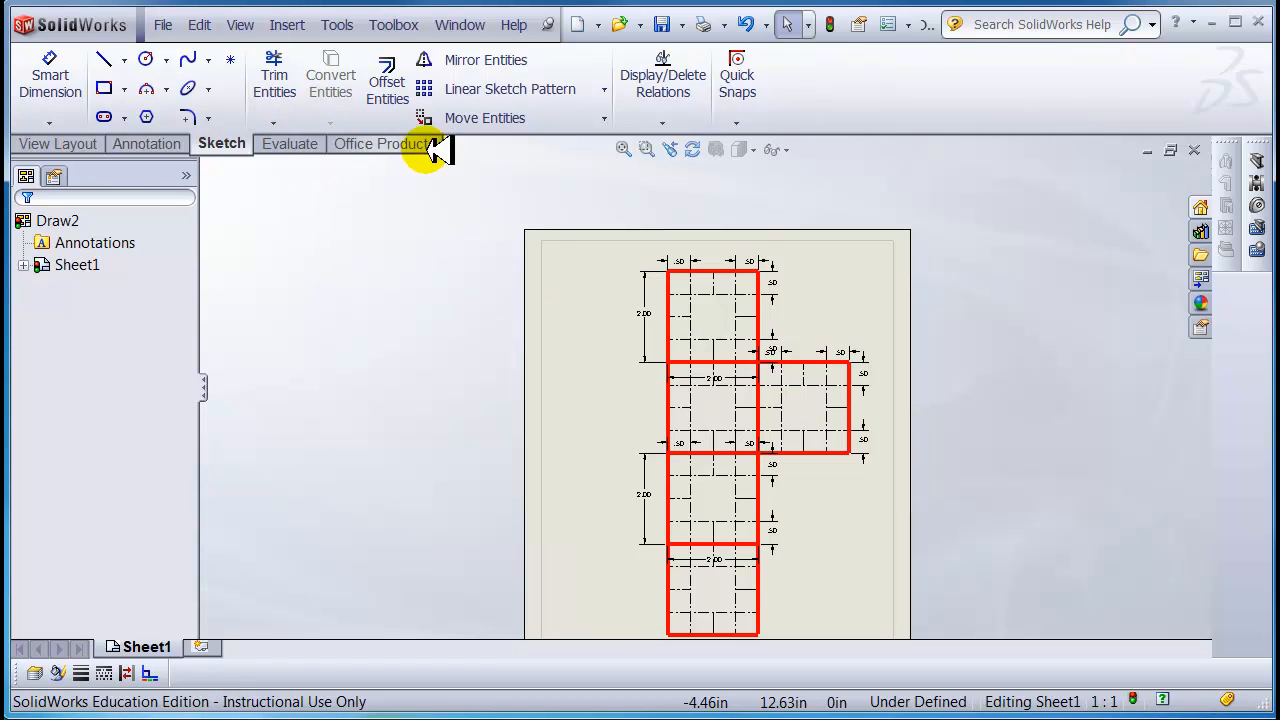
Copy the top square without dimensions to the left side of the second square, using its upper-right corner as base point.
{"action": "left_click", "coordinate": [490, 118]}
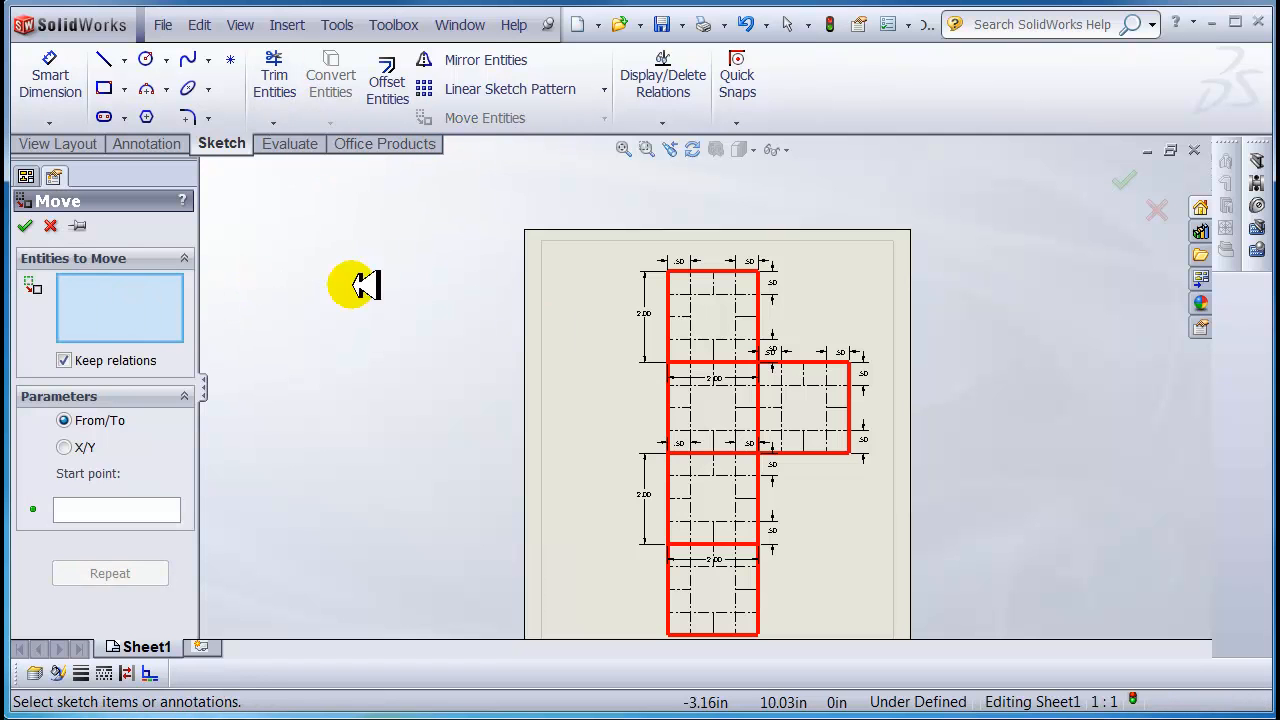
{"action": "left_click", "coordinate": [560, 122]}
{"action": "left_click", "coordinate": [604, 118]}
{"action": "left_click", "coordinate": [540, 169]}
{"action": "left_click_drag", "start_coordinate": [724, 306], "coordinate": [772, 376]}
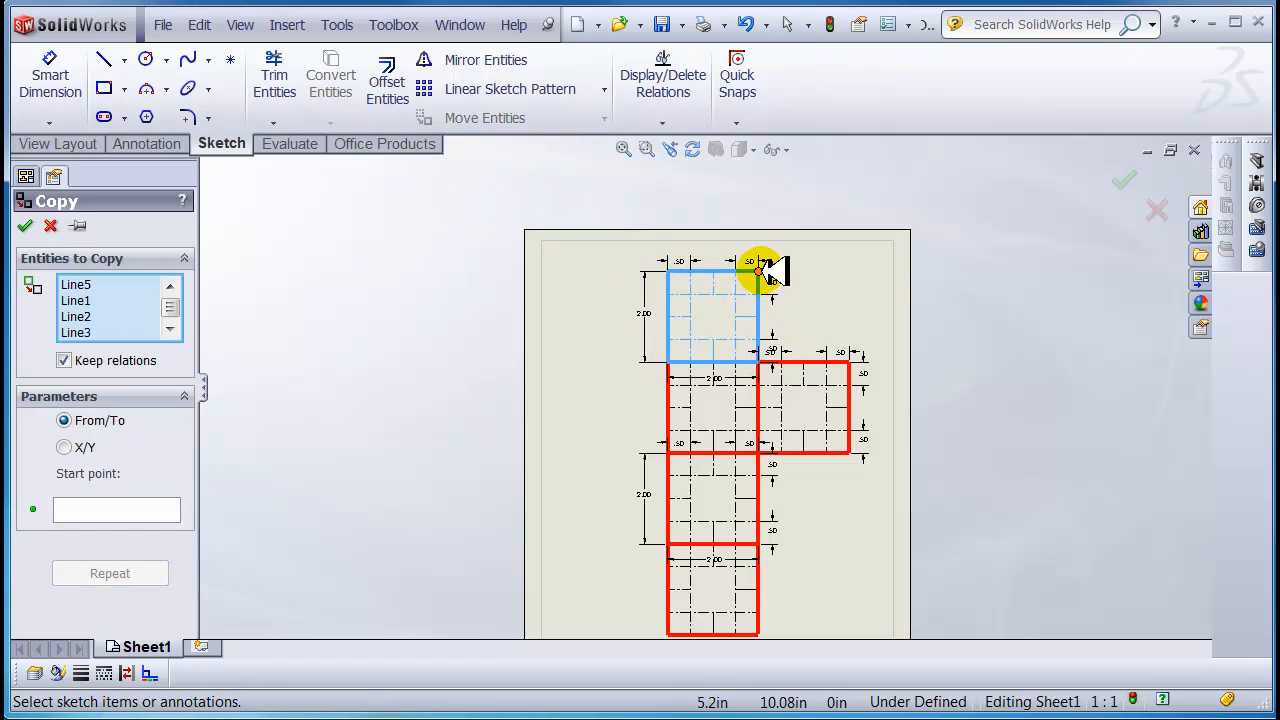
{"action": "left_click", "coordinate": [90, 510]}
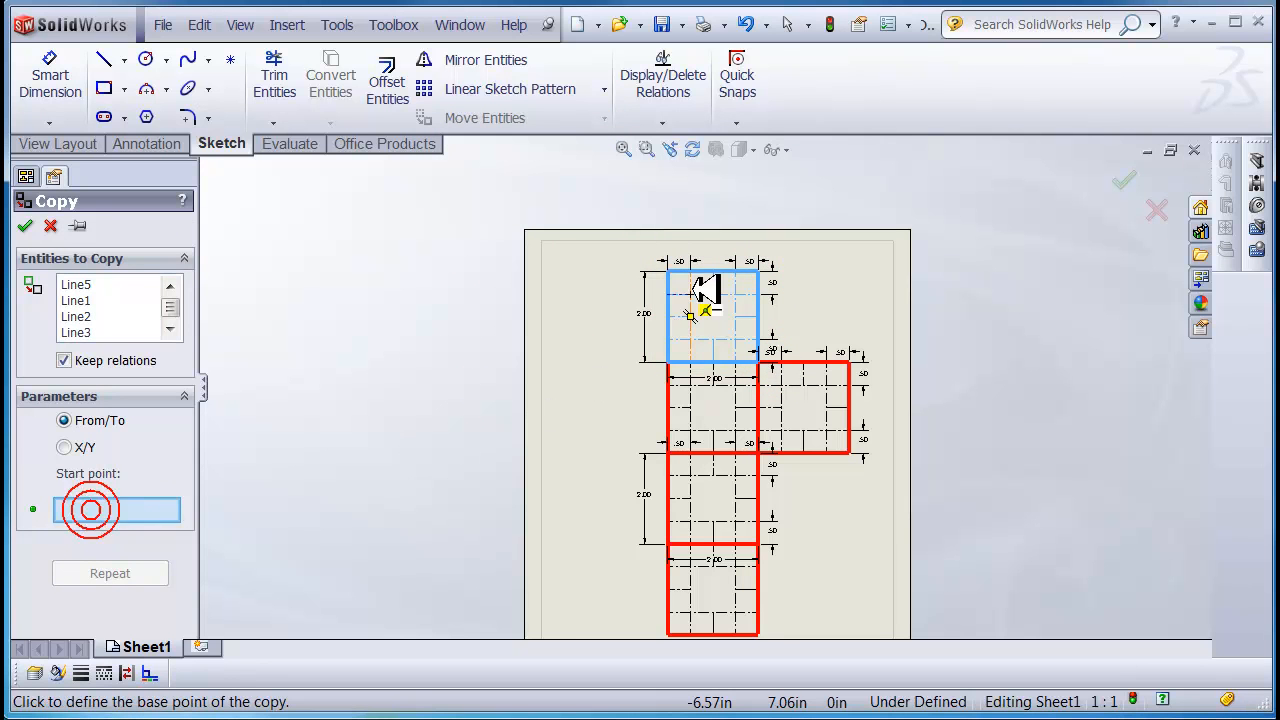
{"action": "left_click", "coordinate": [759, 270]}
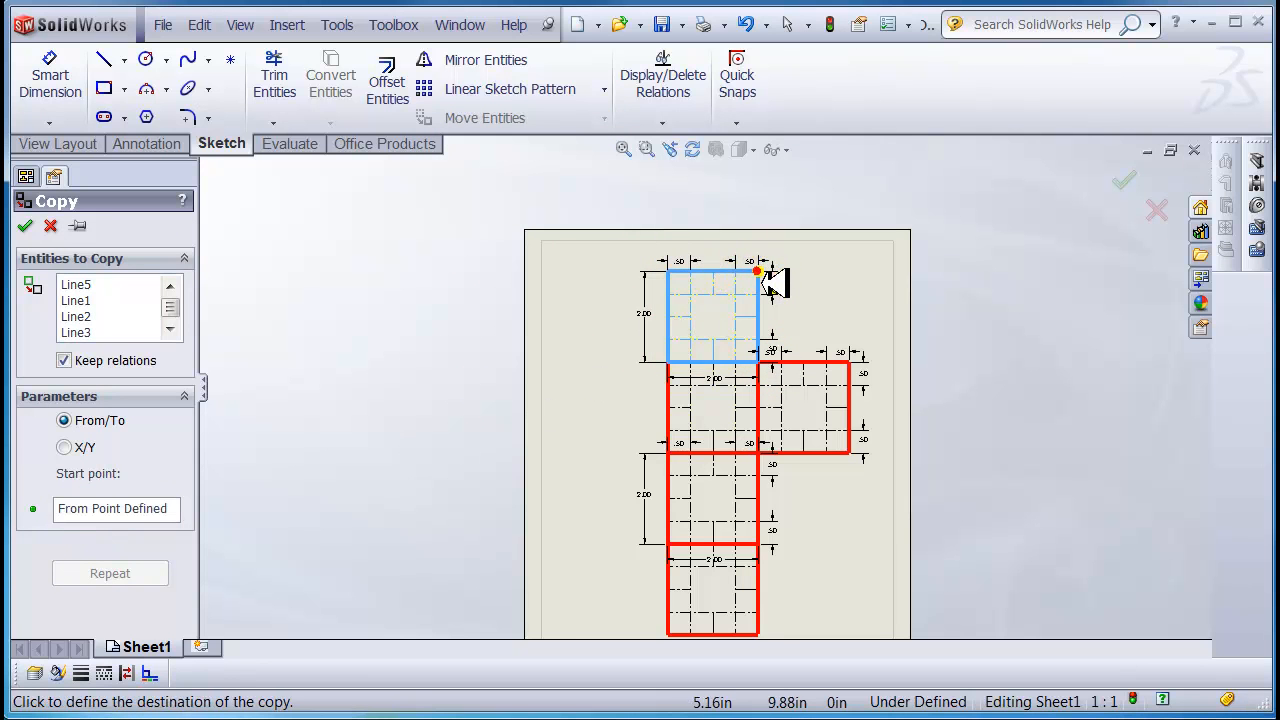
{"action": "left_click", "coordinate": [668, 362]}
Draw a three-line tab with slanted ends along the outer edge of the right arm's square.
{"action": "scroll", "coordinate": [865, 440], "scroll_direction": "down", "scroll_amount": 2}
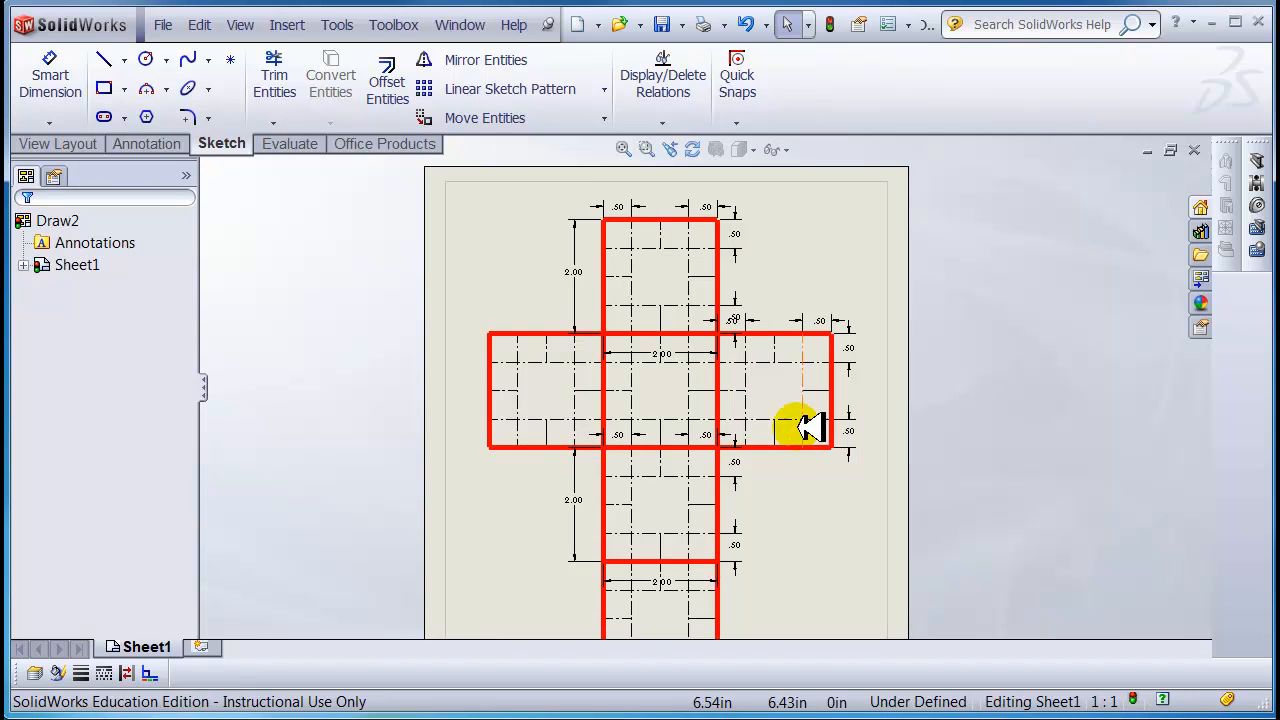
{"action": "scroll", "coordinate": [818, 428], "scroll_direction": "down", "scroll_amount": 1}
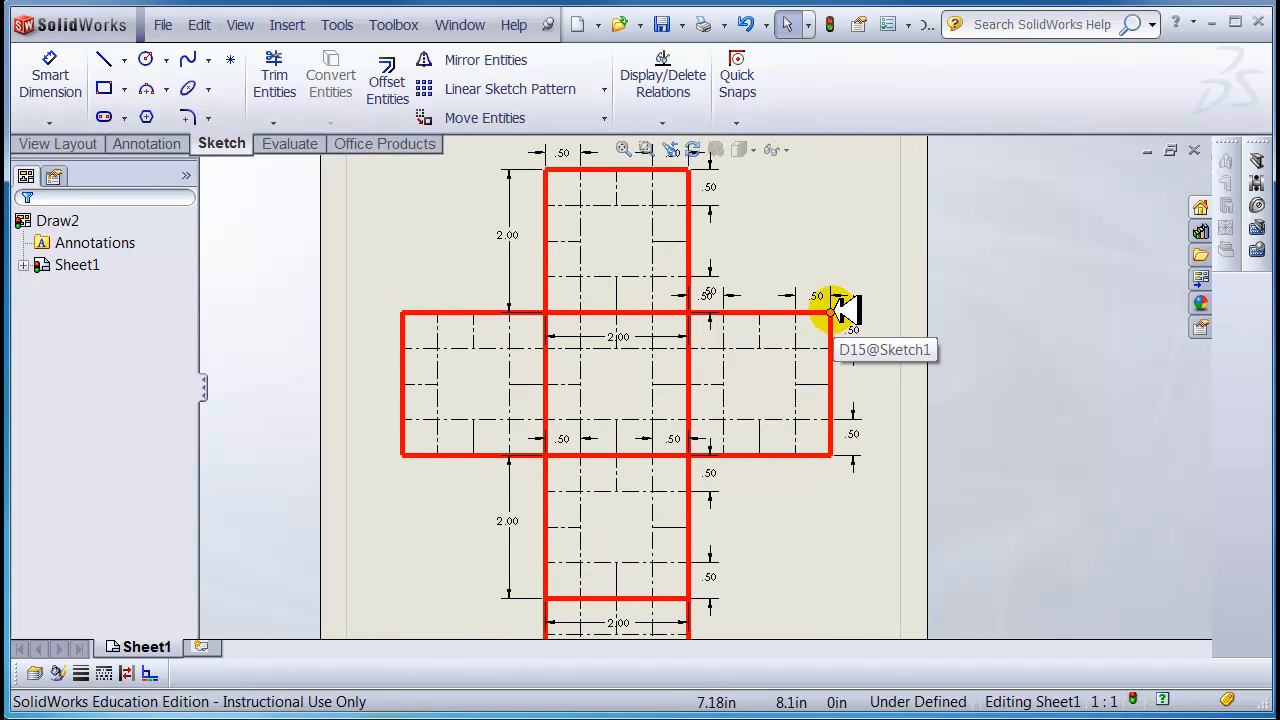
{"action": "scroll", "coordinate": [838, 310], "scroll_direction": "down", "scroll_amount": 1}
{"action": "scroll", "coordinate": [823, 323], "scroll_direction": "up", "scroll_amount": 3}
{"action": "scroll", "coordinate": [765, 372], "scroll_direction": "down", "scroll_amount": 2}
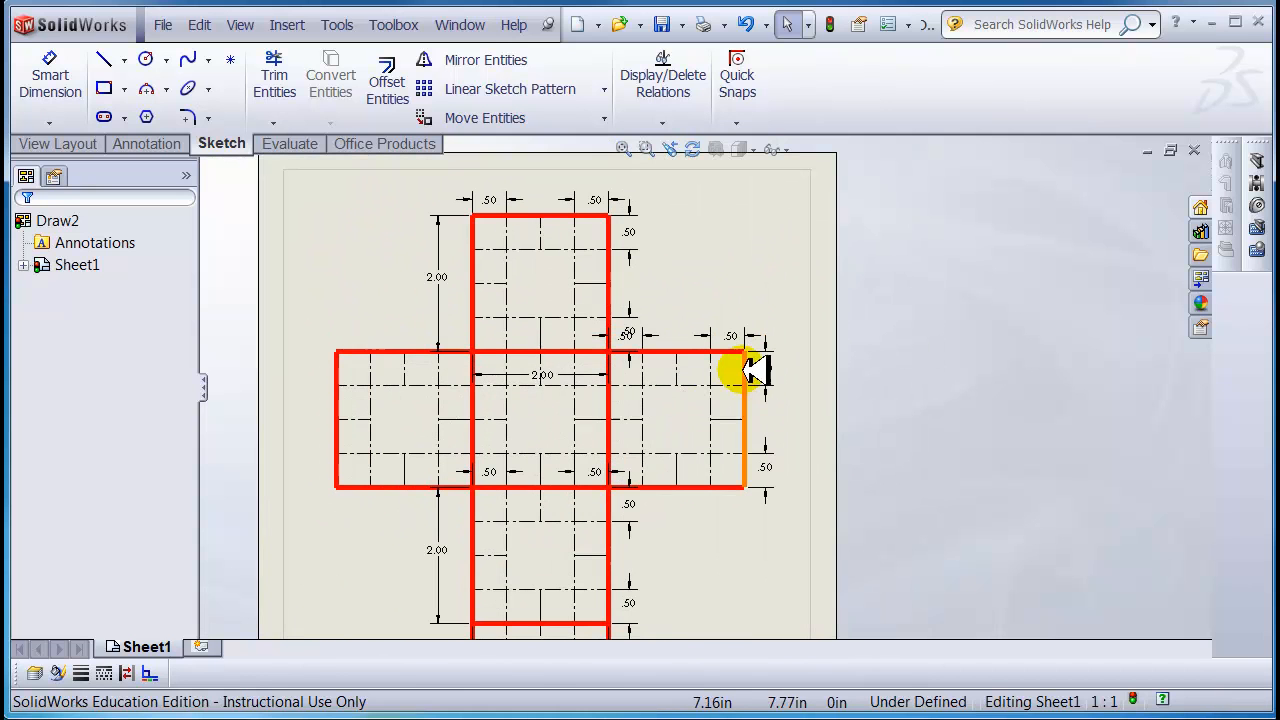
{"action": "left_click", "coordinate": [103, 59]}
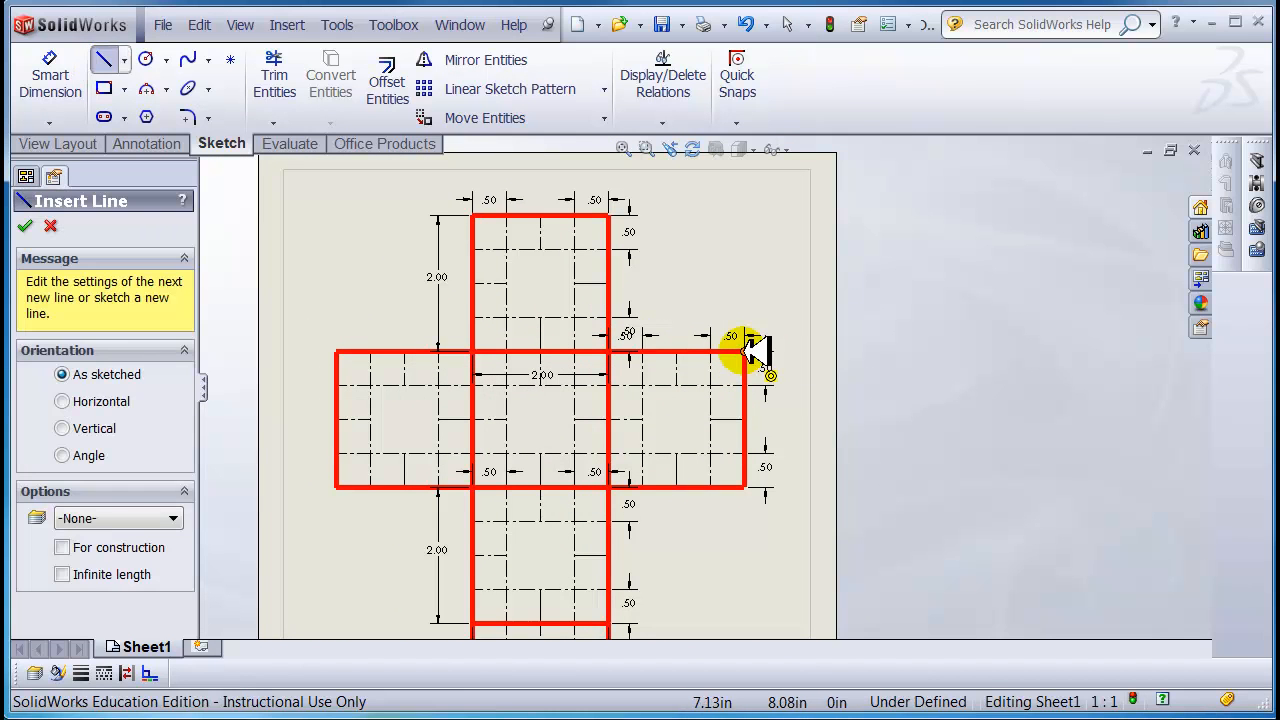
{"action": "left_click", "coordinate": [743, 351]}
{"action": "left_click", "coordinate": [765, 370]}
{"action": "left_click", "coordinate": [765, 455]}
{"action": "left_click", "coordinate": [744, 487]}
{"action": "key", "text": "Escape"}
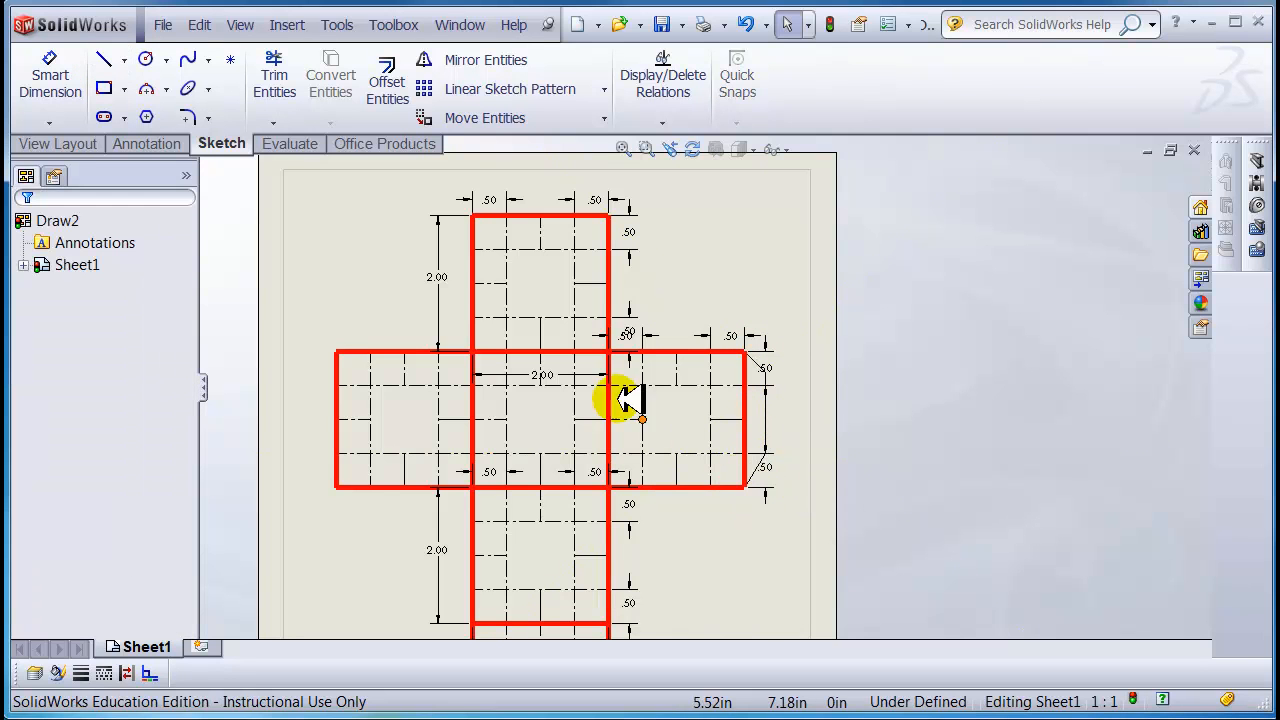
Draw a three-line tab with slanted ends along the upper edge of the column's top square.
{"action": "left_click", "coordinate": [106, 58]}
{"action": "left_click", "coordinate": [474, 214]}
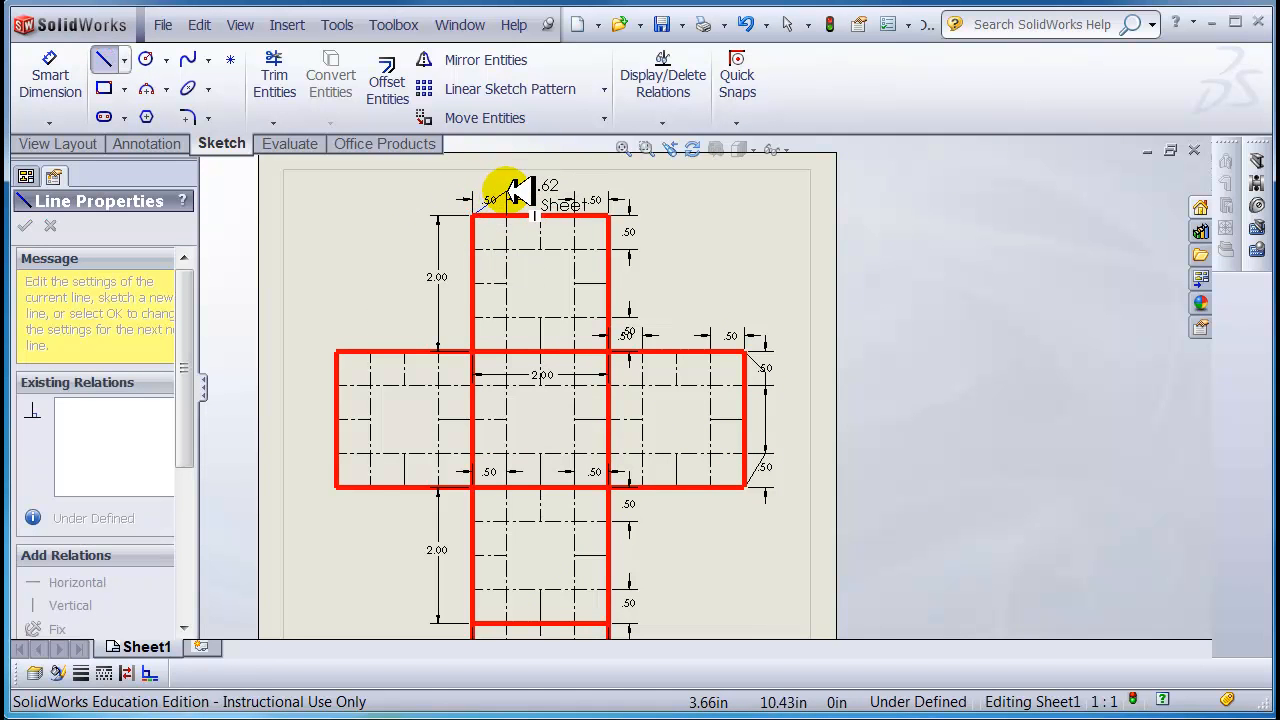
{"action": "left_click", "coordinate": [507, 190]}
{"action": "left_click", "coordinate": [576, 190]}
{"action": "double_click", "coordinate": [608, 214]}
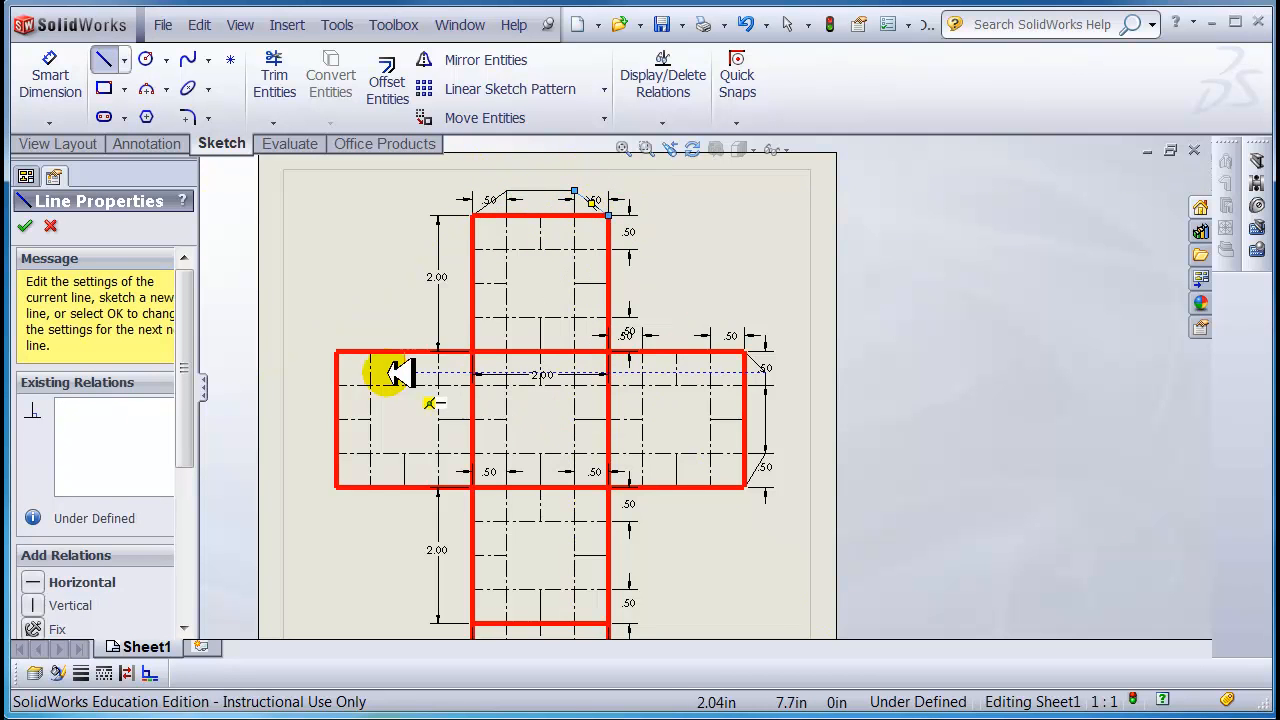
Draw a matching three-line tab with slanted ends along the outer edge of the left arm's square.
{"action": "left_click", "coordinate": [311, 385]}
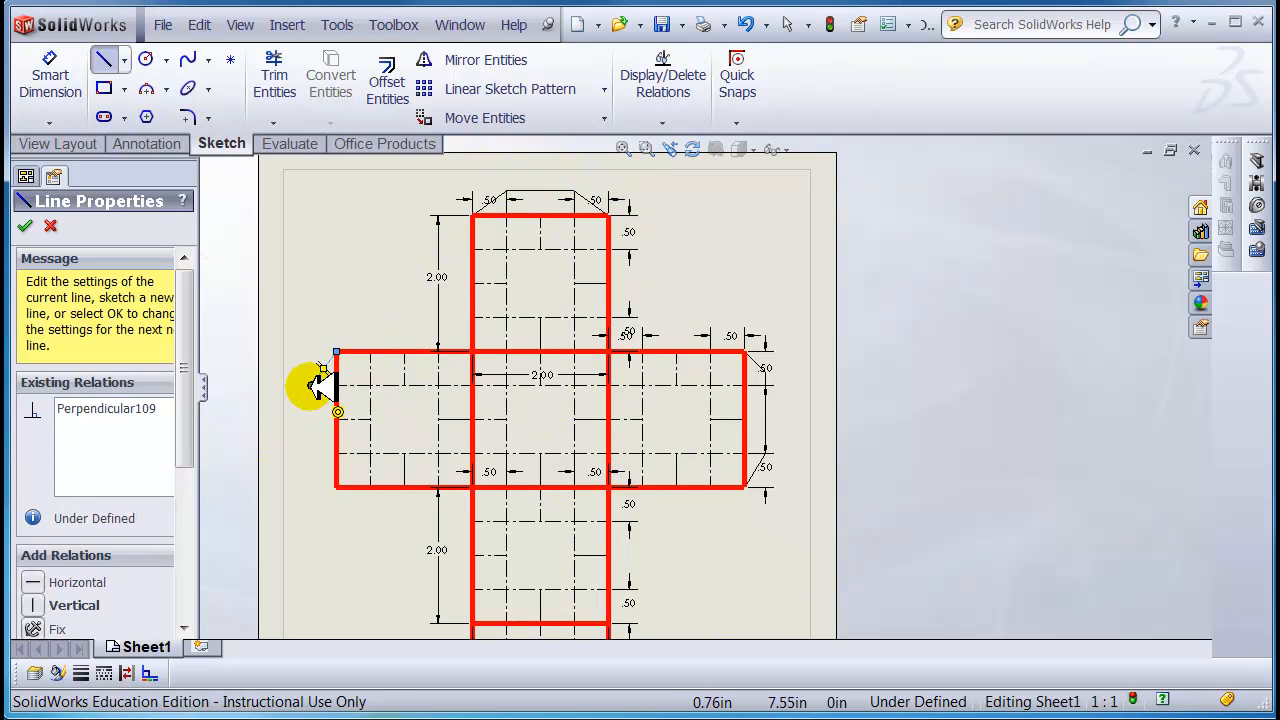
{"action": "left_click", "coordinate": [315, 457]}
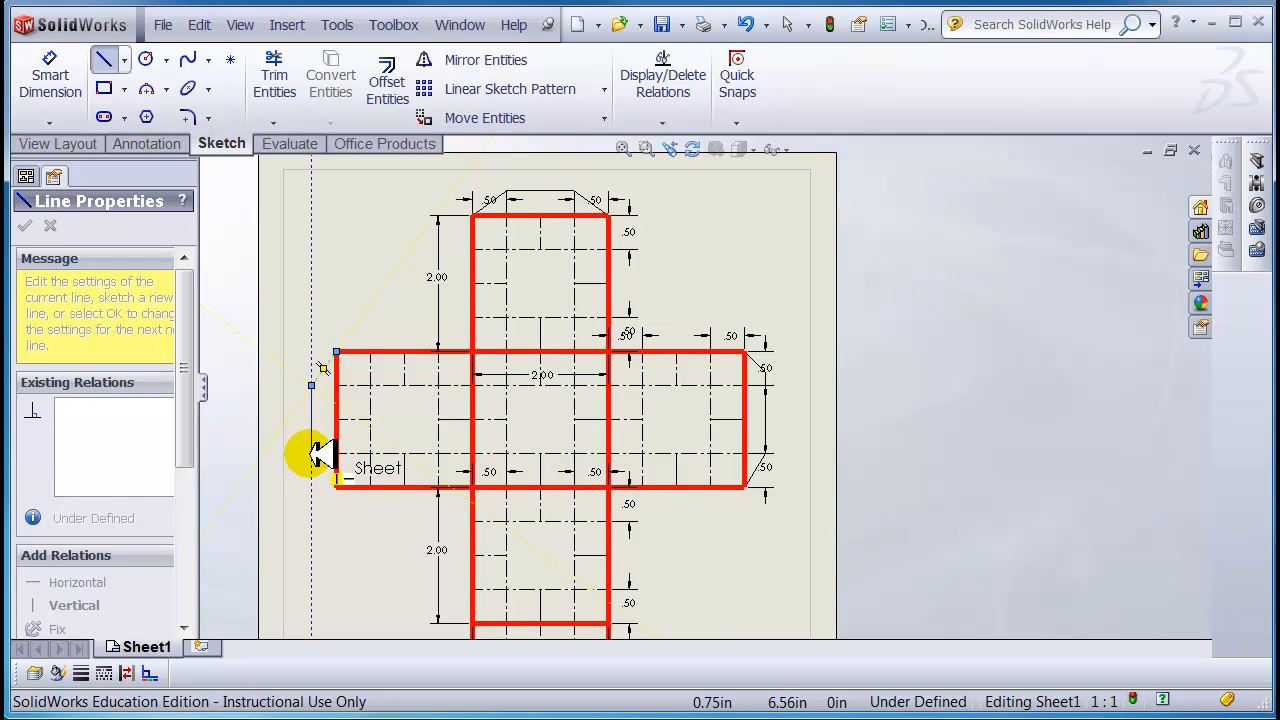
{"action": "left_click", "coordinate": [337, 487]}
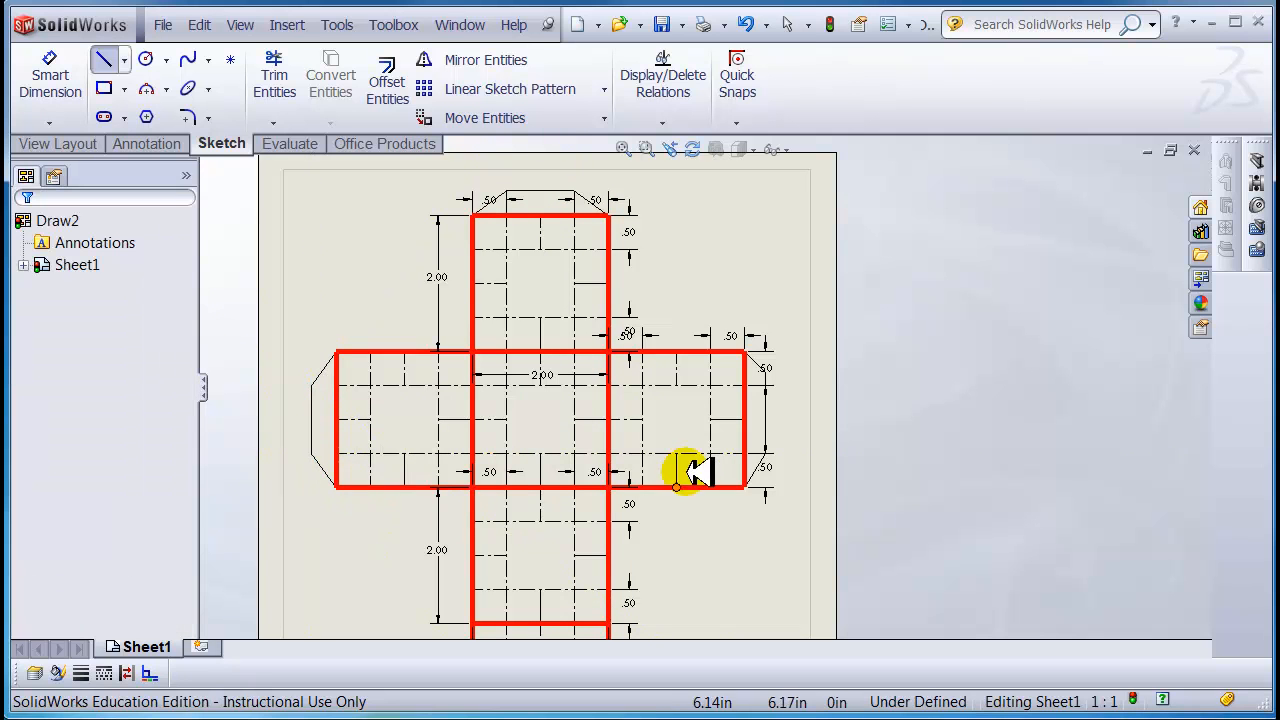
{"action": "key", "text": "Escape"}
Delete the .50 dimensions above and at the upper-right corner of the top square, plus its 2.00 height dimension.
{"action": "scroll", "coordinate": [588, 408], "scroll_direction": "up", "scroll_amount": 3}
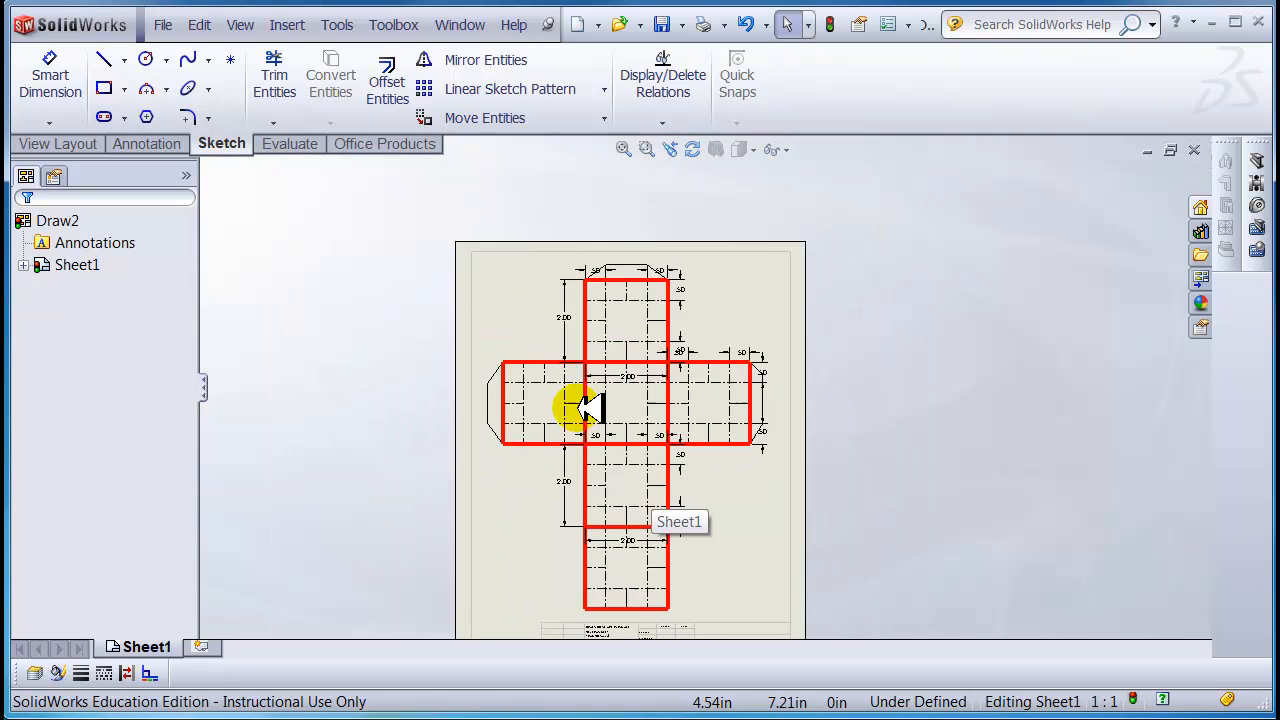
{"action": "scroll", "coordinate": [729, 450], "scroll_direction": "down", "scroll_amount": 1}
{"action": "scroll", "coordinate": [660, 260], "scroll_direction": "down", "scroll_amount": 1}
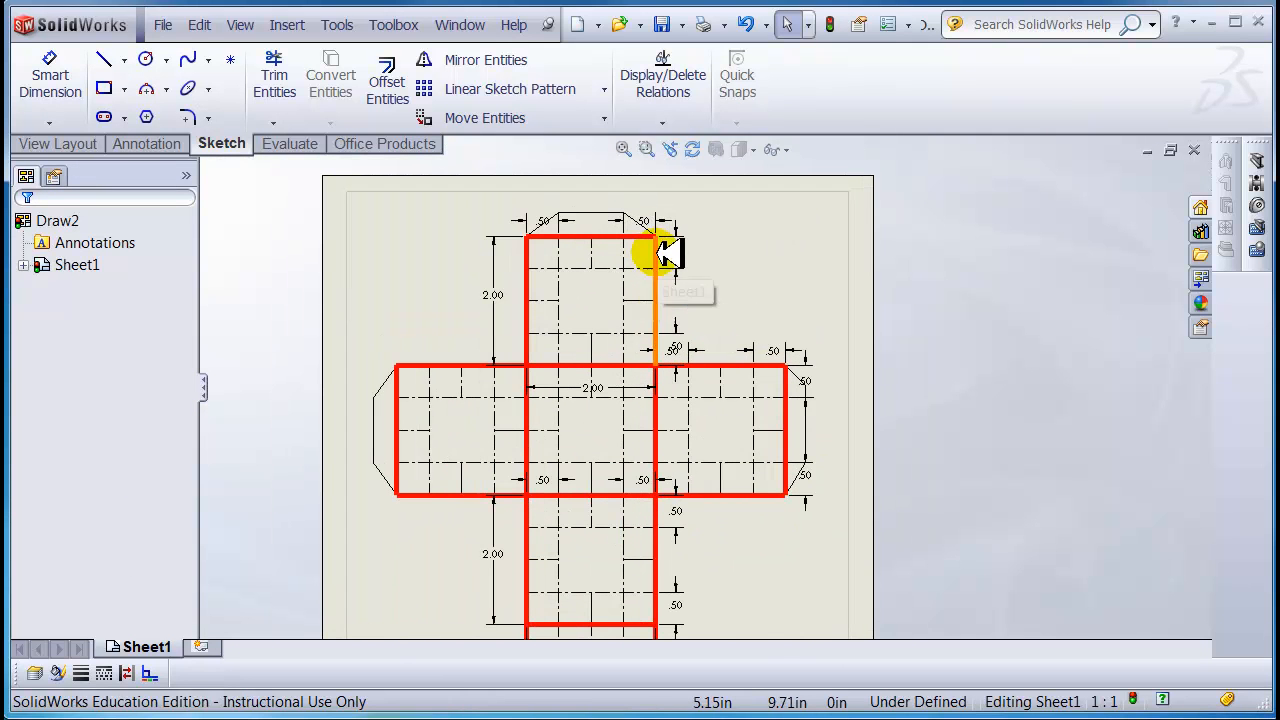
{"action": "left_click", "coordinate": [678, 253]}
{"action": "key", "text": "Delete"}
{"action": "left_click", "coordinate": [643, 220]}
{"action": "key", "text": "Delete"}
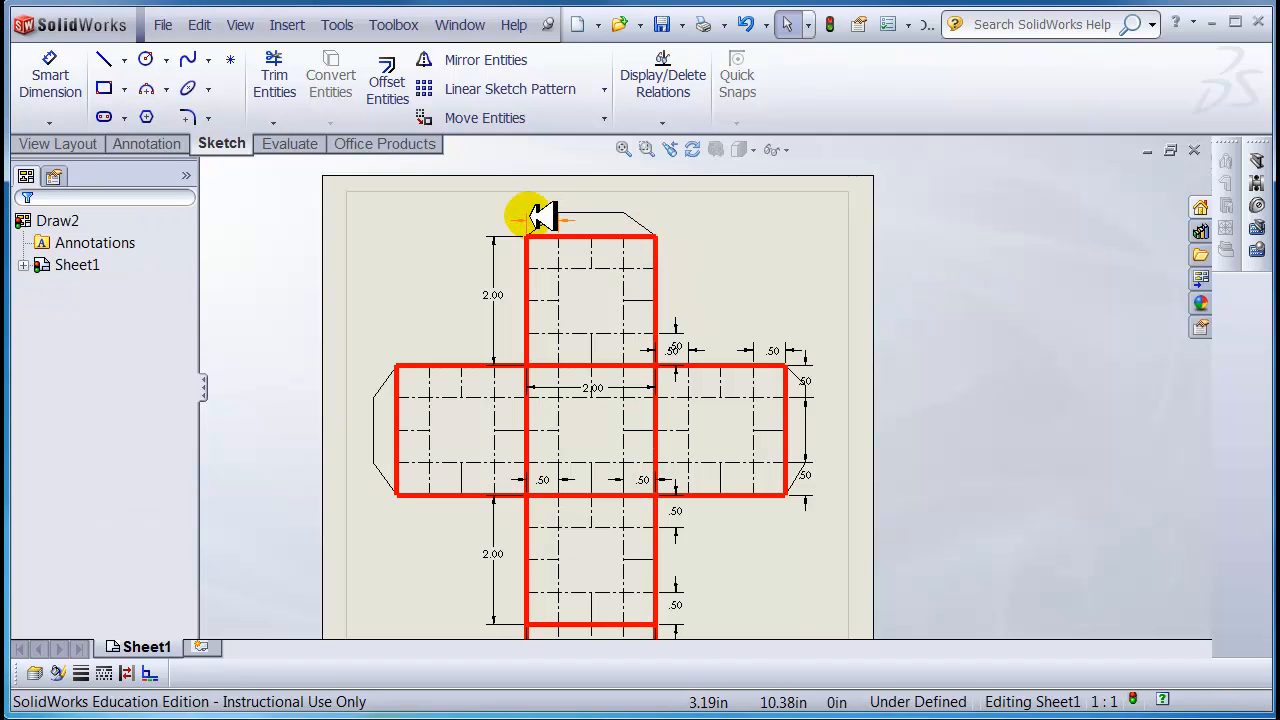
{"action": "left_click", "coordinate": [536, 218]}
{"action": "key", "text": "Delete"}
{"action": "left_click", "coordinate": [491, 291]}
{"action": "key", "text": "Delete"}
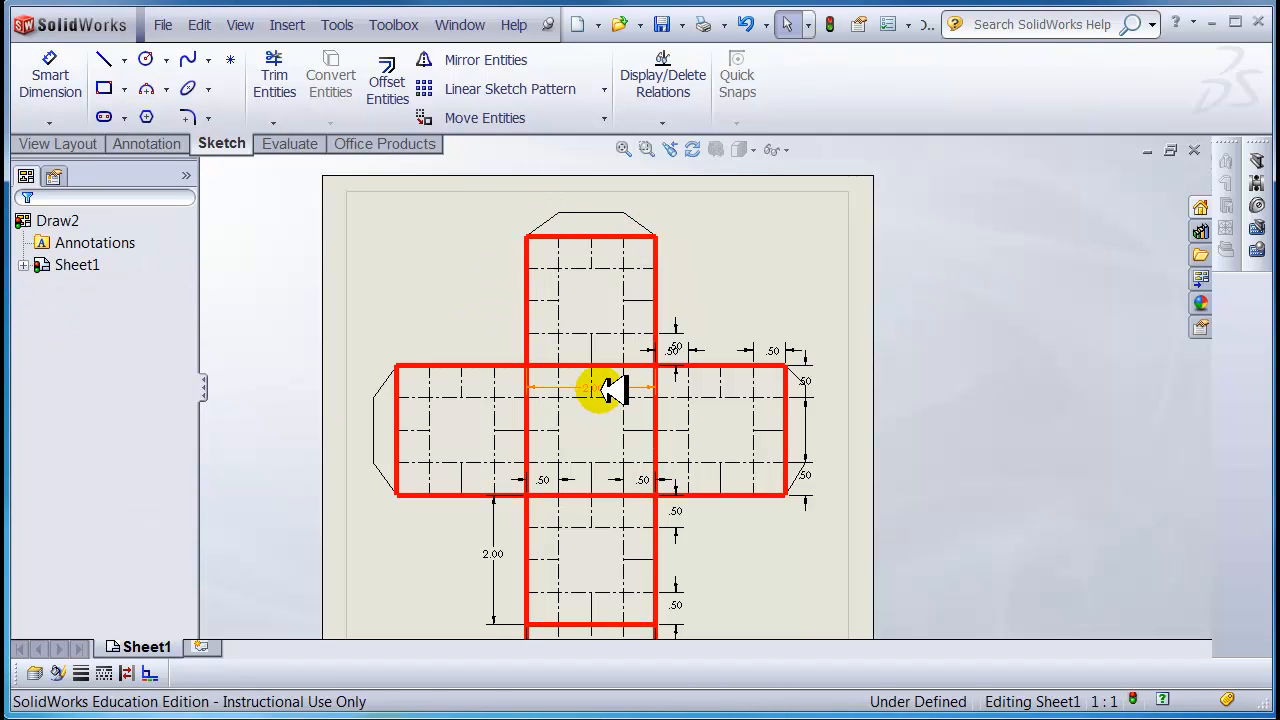
Delete the 2.00 width dimension across the second square and the .50 dimensions around the right arm and its inner corner.
{"action": "left_click", "coordinate": [677, 346]}
{"action": "key", "text": "Delete"}
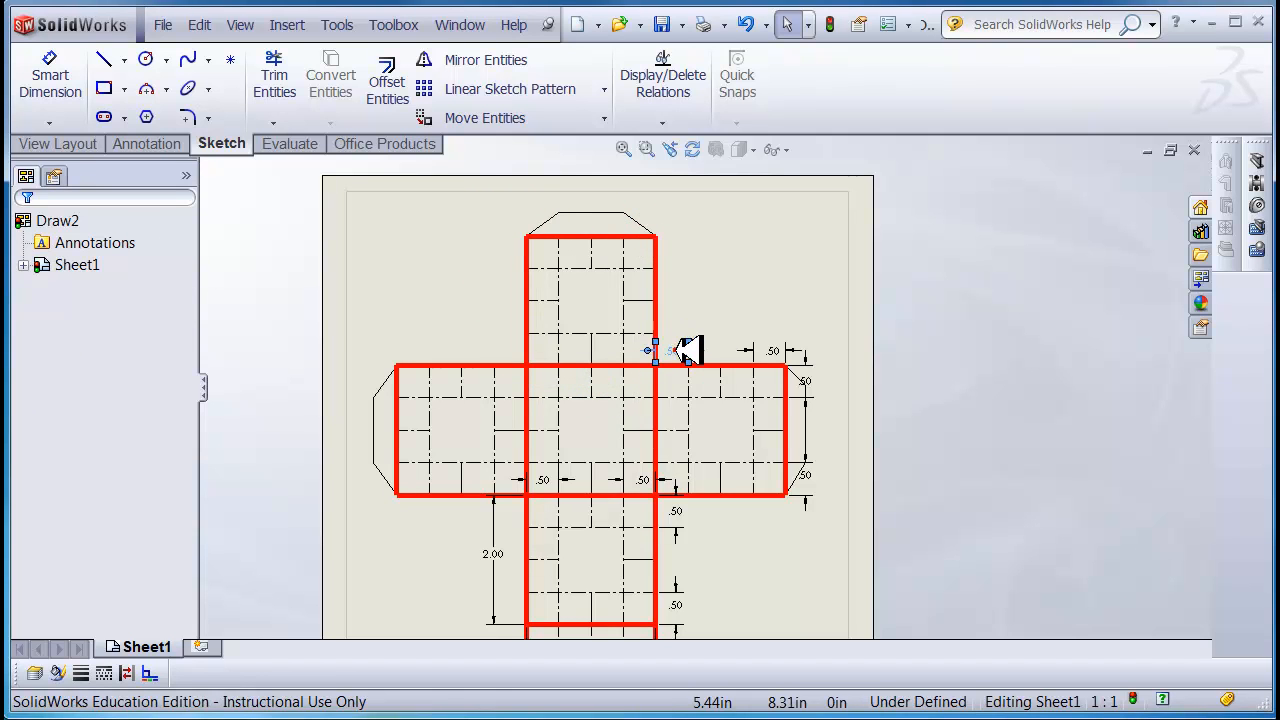
{"action": "left_click", "coordinate": [800, 353]}
{"action": "key", "text": "Delete"}
{"action": "left_click", "coordinate": [810, 374]}
{"action": "key", "text": "Delete"}
{"action": "left_click", "coordinate": [815, 479]}
{"action": "key", "text": "Delete"}
Delete the remaining .50 and 2.00 dimensions on the second, third and bottom squares of the column.
{"action": "left_click", "coordinate": [678, 511]}
{"action": "key", "text": "Delete"}
{"action": "left_click", "coordinate": [548, 479]}
{"action": "key", "text": "Delete"}
{"action": "left_click", "coordinate": [500, 554]}
{"action": "key", "text": "Delete"}
{"action": "scroll", "coordinate": [720, 575], "scroll_direction": "up", "scroll_amount": 4}
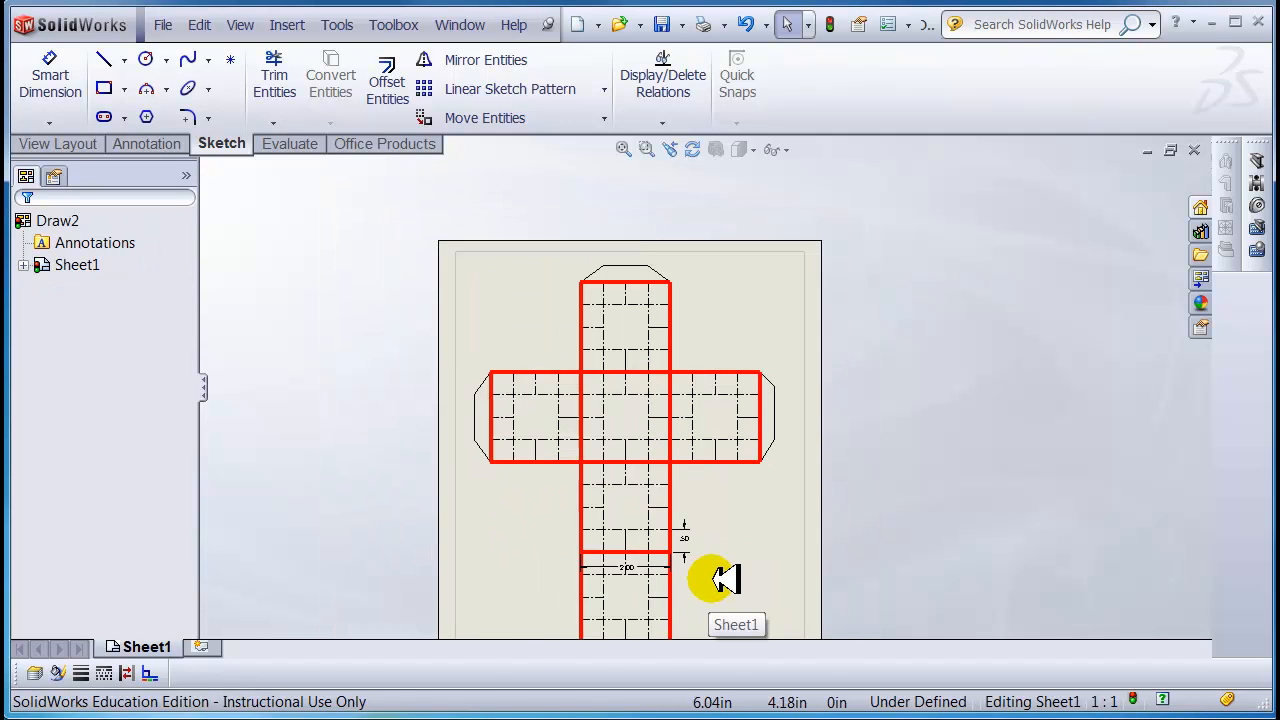
{"action": "left_click", "coordinate": [681, 482]}
{"action": "key", "text": "Delete"}
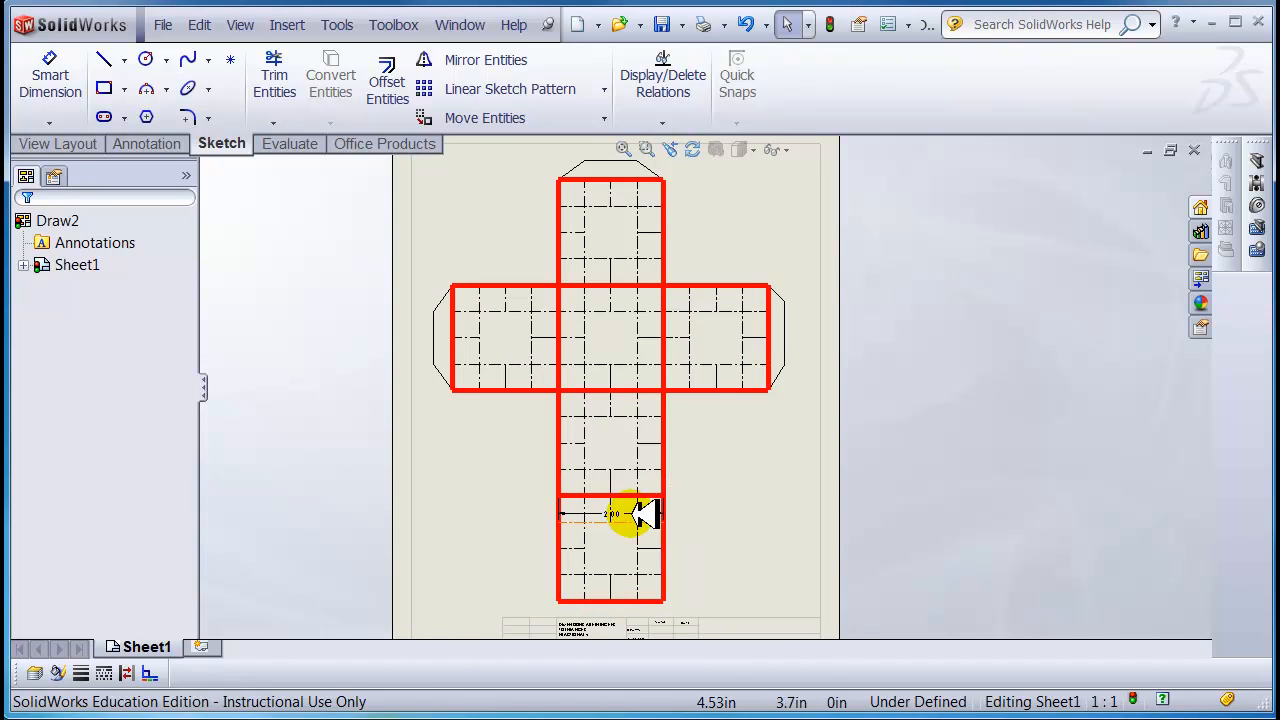
{"action": "key", "text": "Delete"}
{"action": "scroll", "coordinate": [729, 494], "scroll_direction": "up", "scroll_amount": 2}
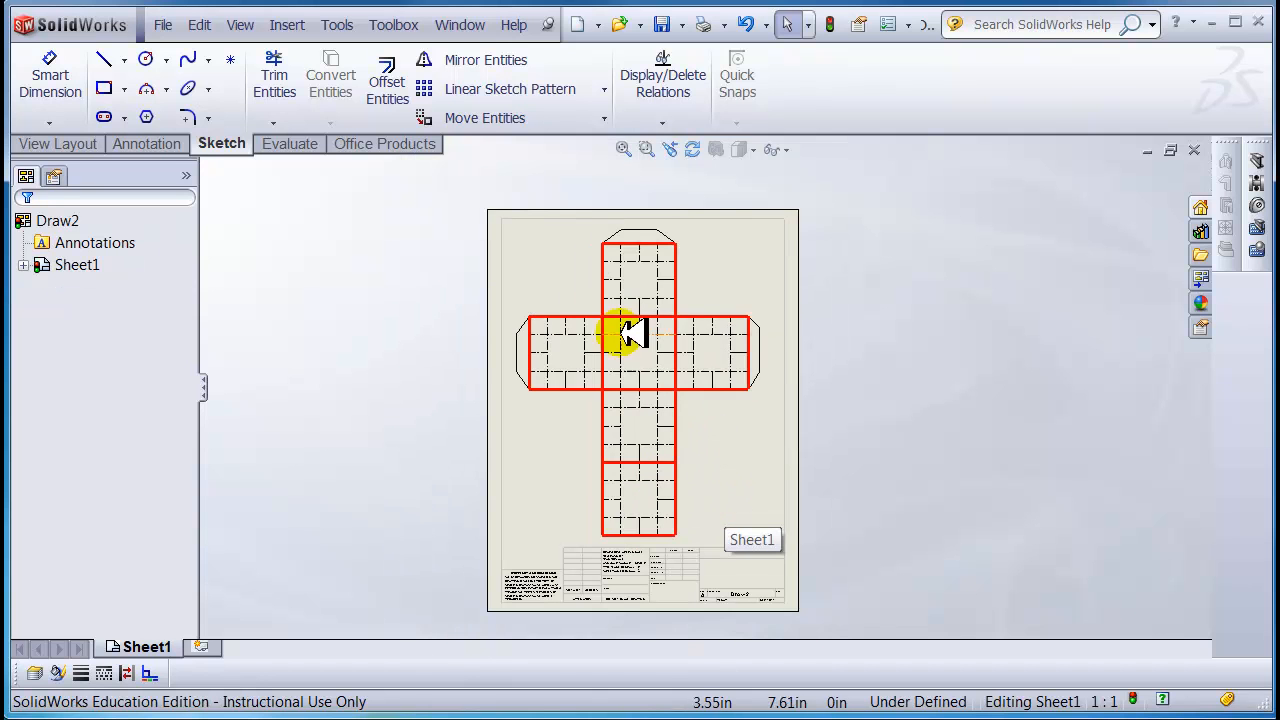